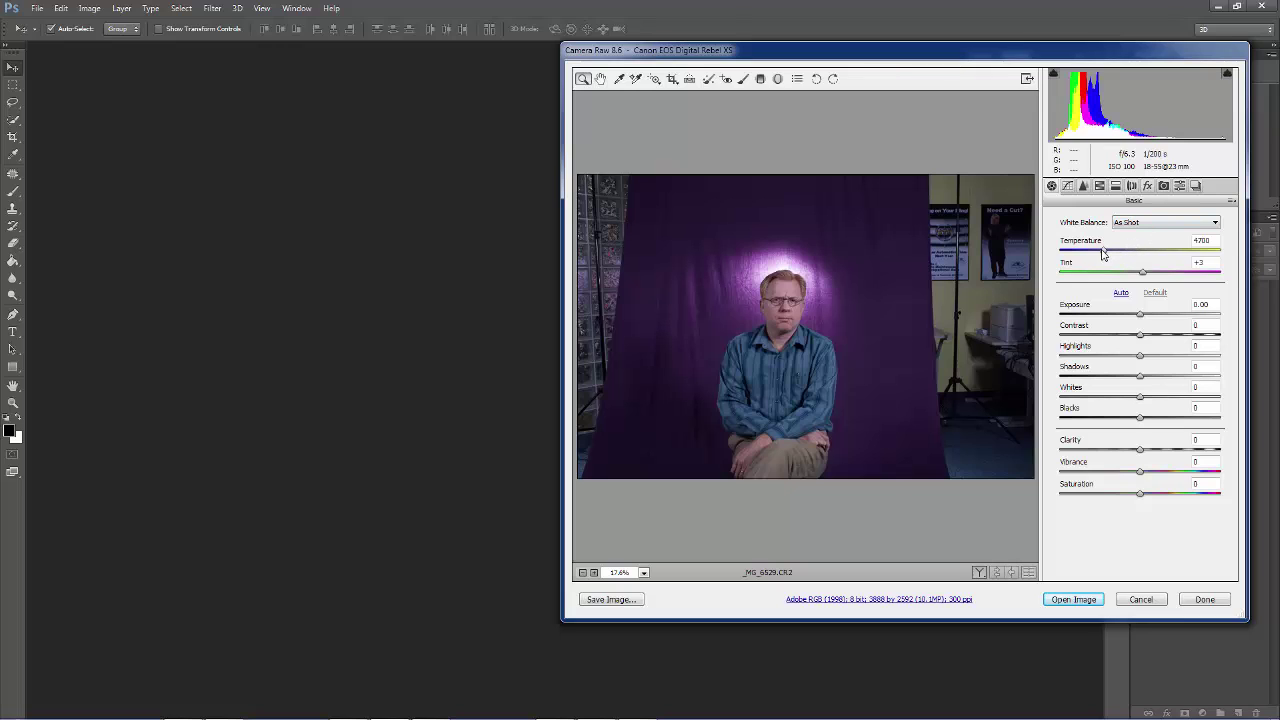
Warm the raw photo's white balance to a temperature of 5400 and raise its exposure to +0.55
{"action": "left_click_drag", "start_coordinate": [1102, 254], "coordinate": [1114, 259]}
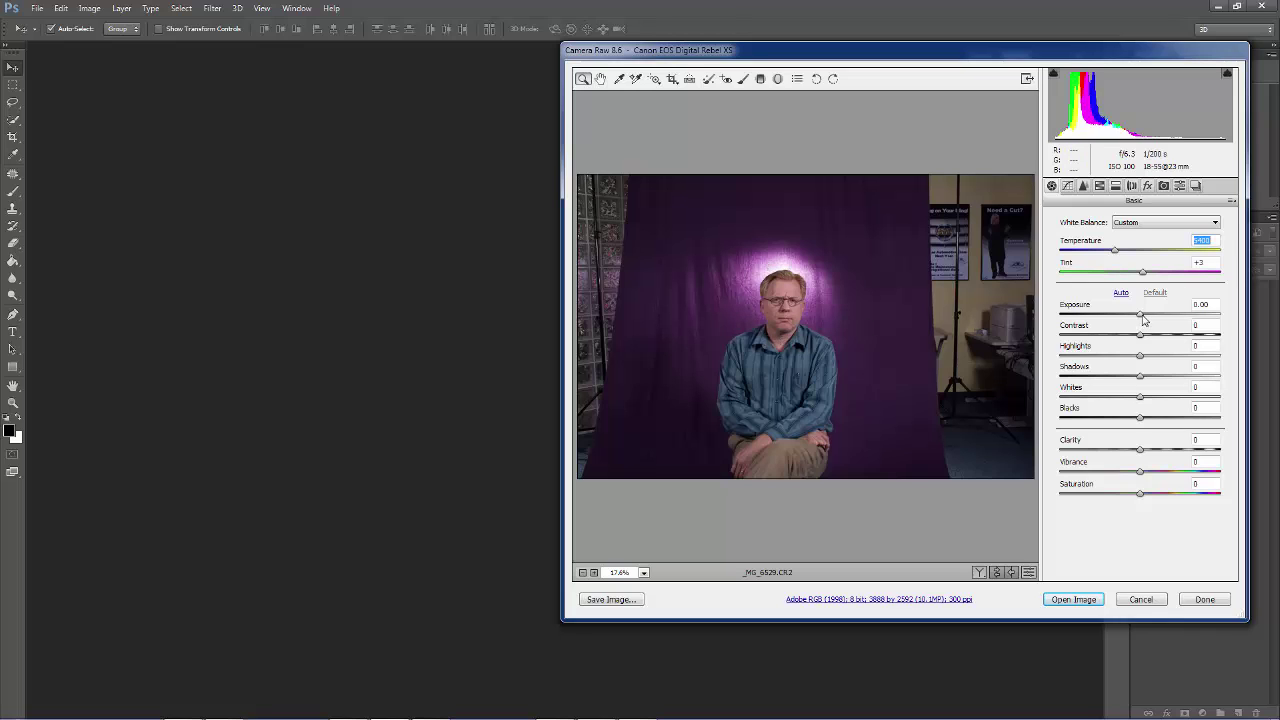
{"action": "left_click_drag", "start_coordinate": [1143, 320], "coordinate": [1150, 316]}
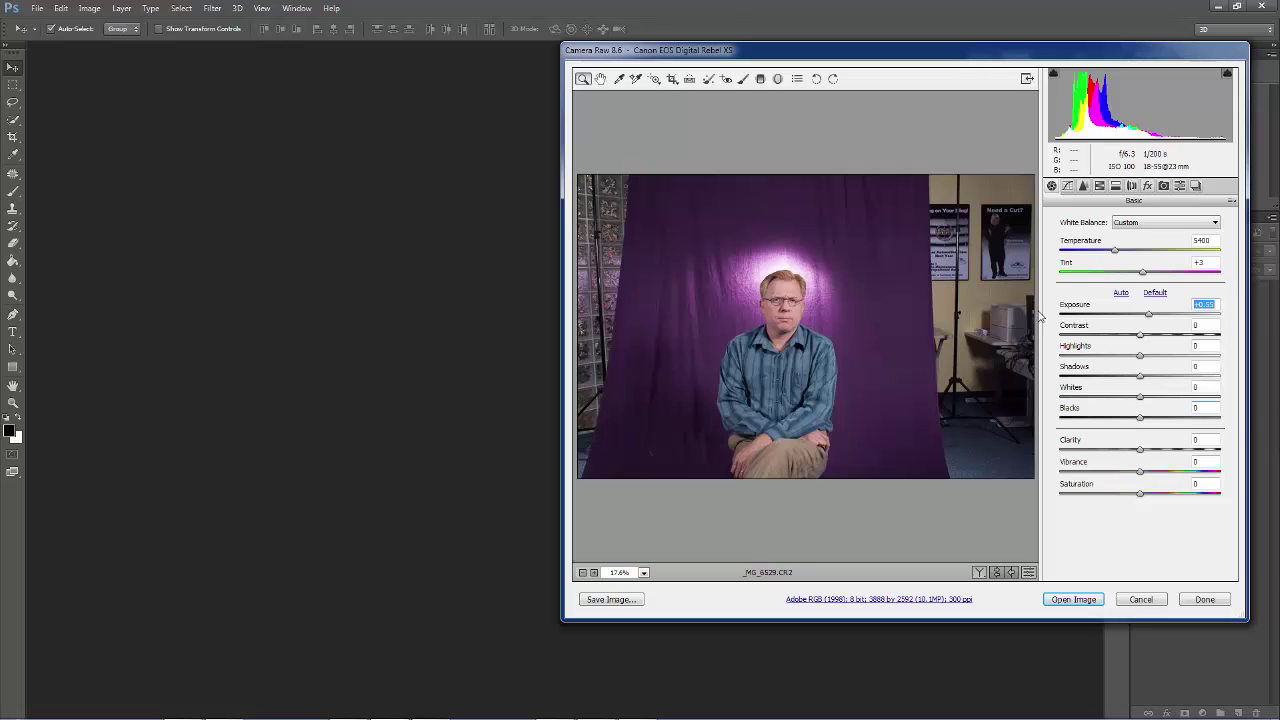
Draw a 4 to 5 crop frame of about 1132 by 1415 pixels around the man's head and torso
{"action": "left_click", "coordinate": [673, 82]}
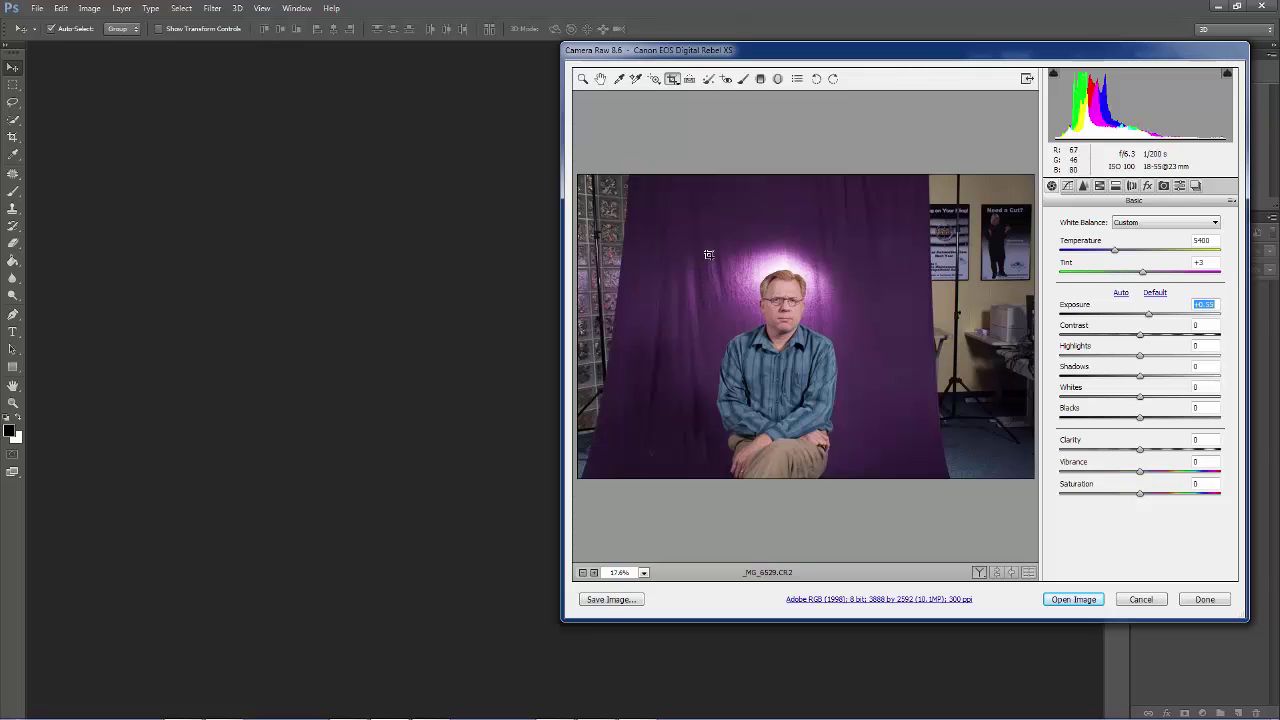
{"action": "left_click_drag", "start_coordinate": [722, 237], "coordinate": [917, 379]}
{"action": "left_click_drag", "start_coordinate": [913, 379], "coordinate": [776, 280]}
{"action": "left_click_drag", "start_coordinate": [862, 310], "coordinate": [866, 398]}
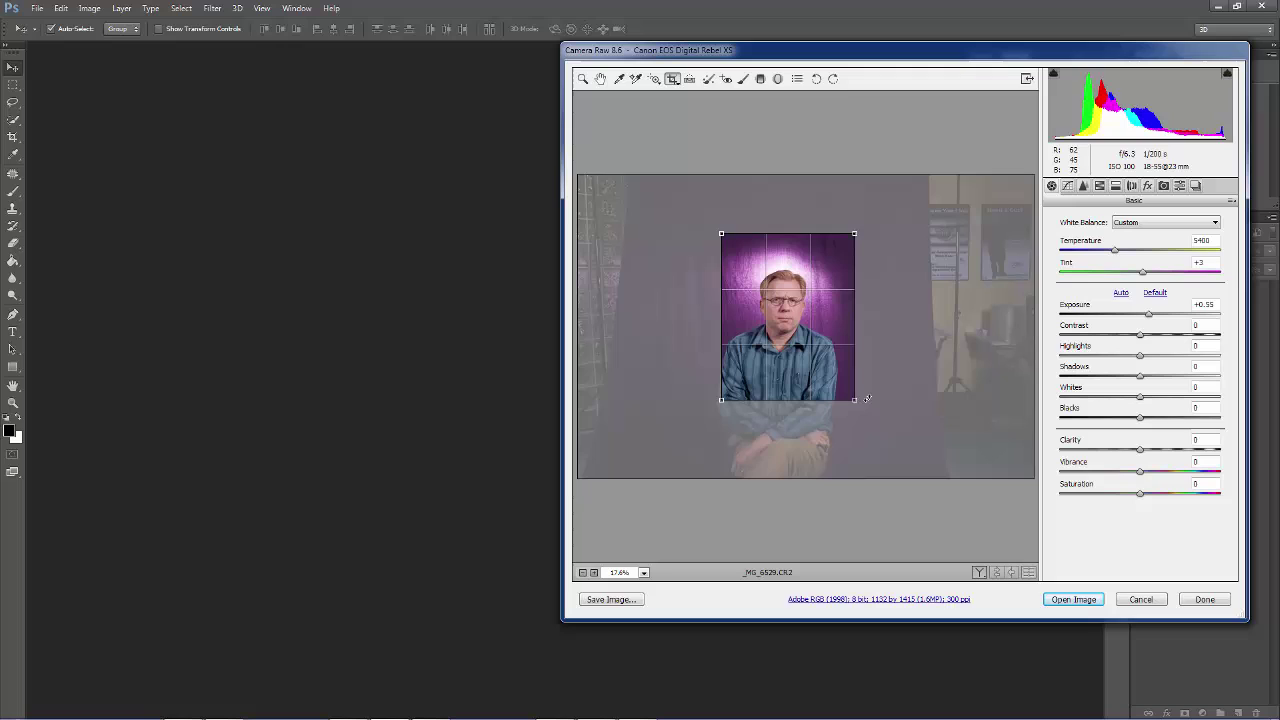
Change the crop ratio to 9 to 16 and reposition the frame over the man's head and torso
{"action": "left_click", "coordinate": [675, 82]}
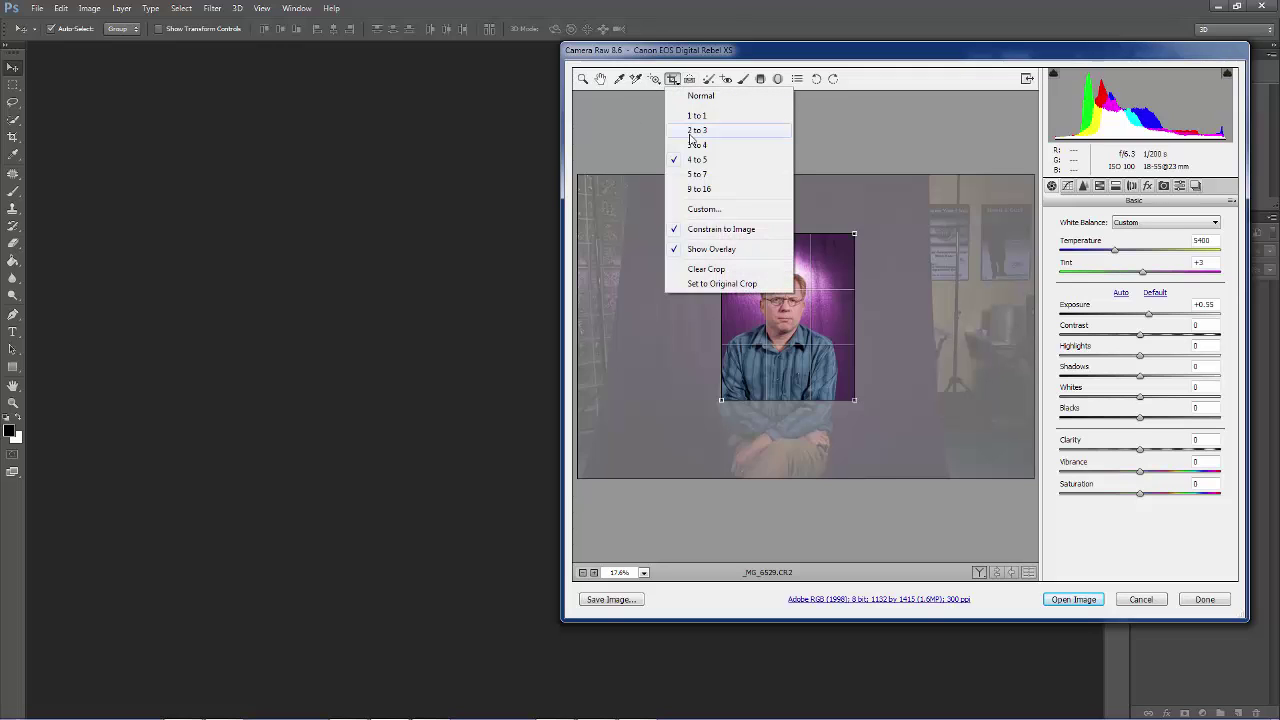
{"action": "left_click", "coordinate": [715, 190]}
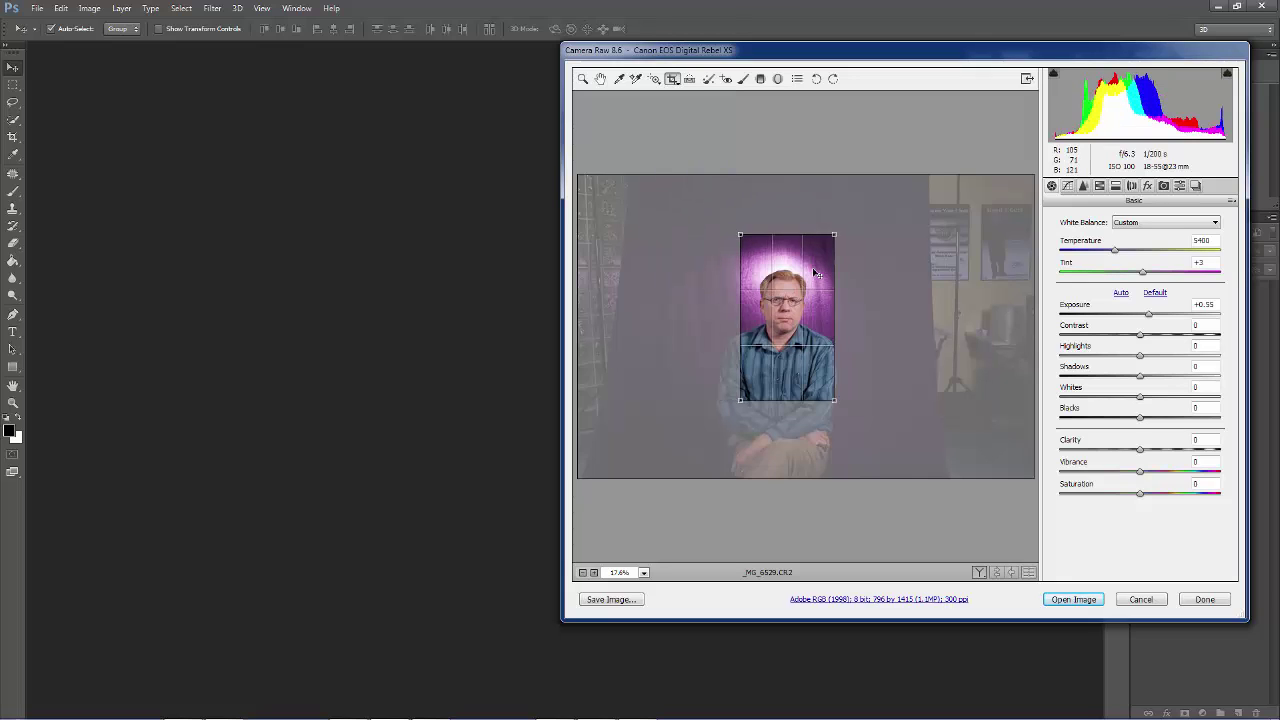
{"action": "left_click_drag", "start_coordinate": [820, 268], "coordinate": [814, 285]}
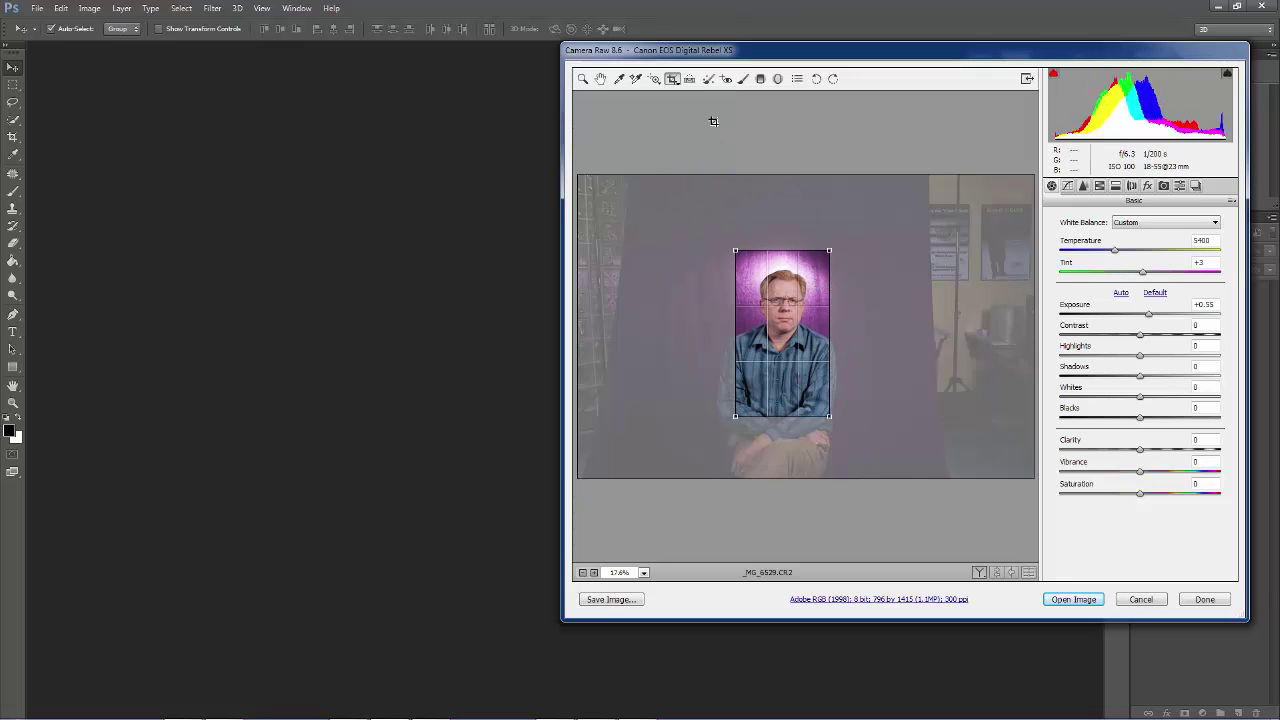
Change the crop ratio to 1 to 1, position the square around the man's head and shoulders, and preview the crop
{"action": "left_click_drag", "start_coordinate": [672, 80], "coordinate": [693, 114]}
{"action": "left_click_drag", "start_coordinate": [803, 324], "coordinate": [803, 302]}
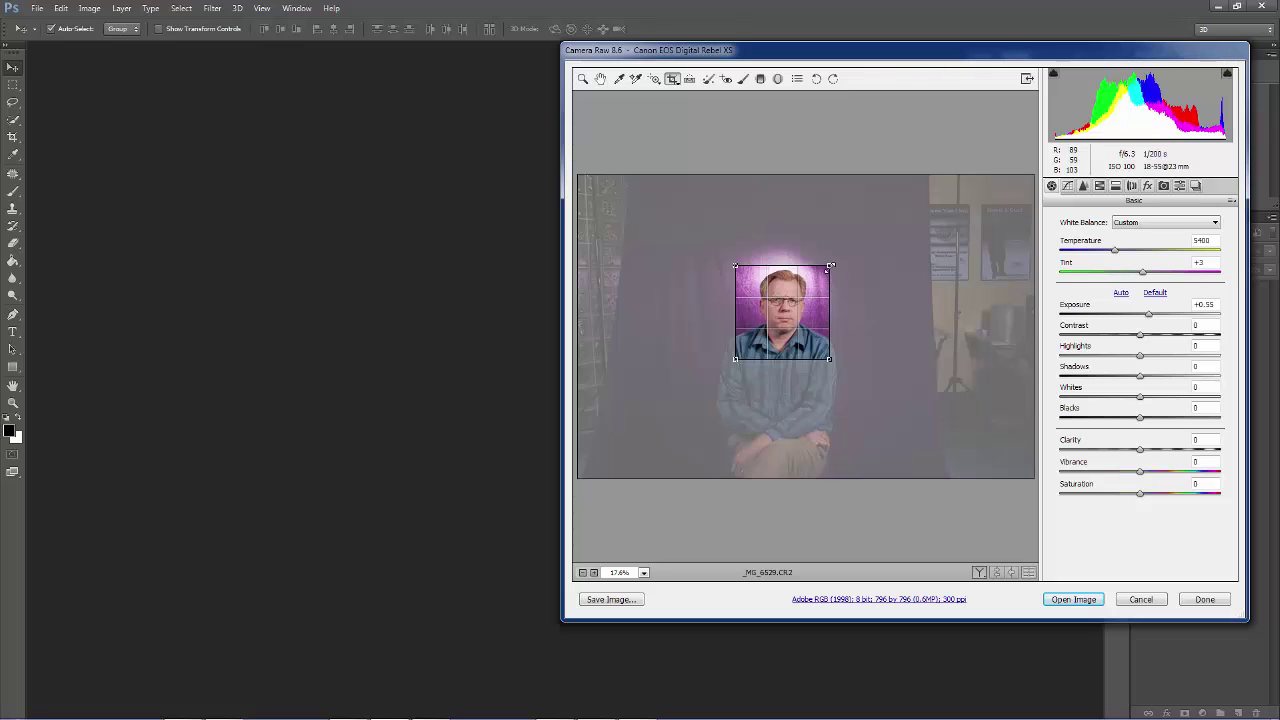
{"action": "left_click", "coordinate": [673, 80]}
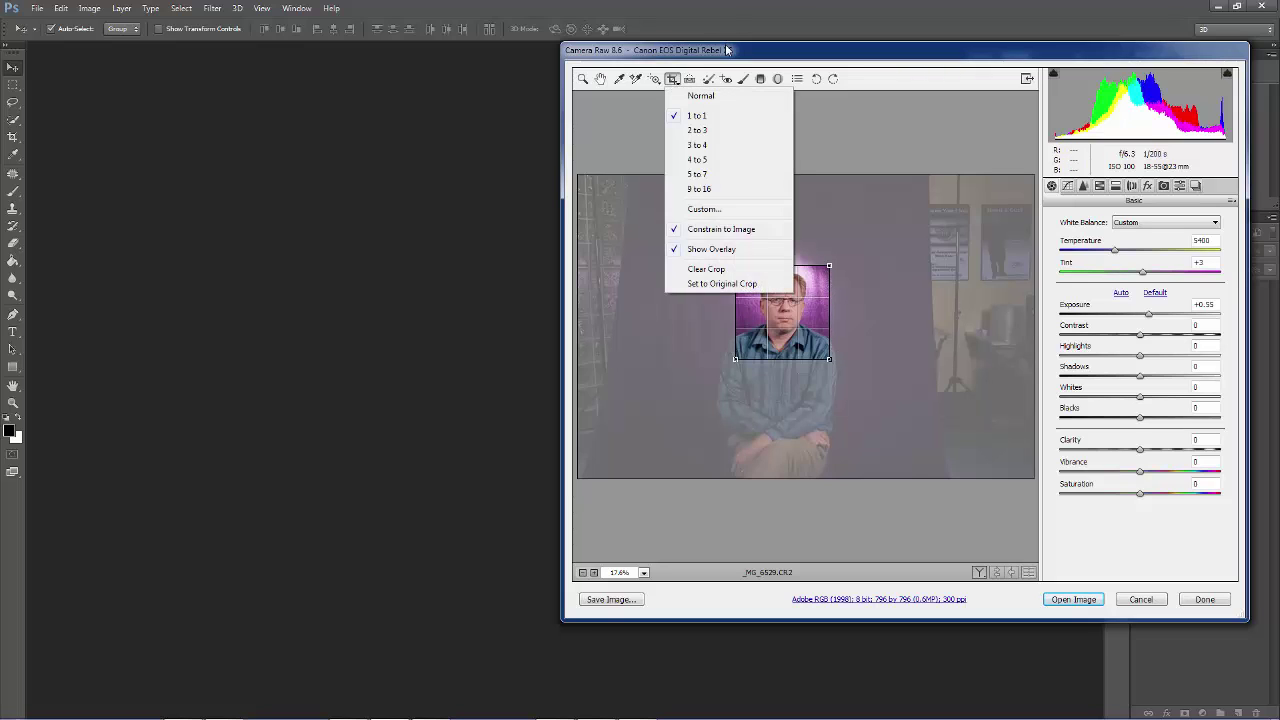
{"action": "left_click", "coordinate": [727, 50]}
{"action": "left_click_drag", "start_coordinate": [809, 296], "coordinate": [812, 291]}
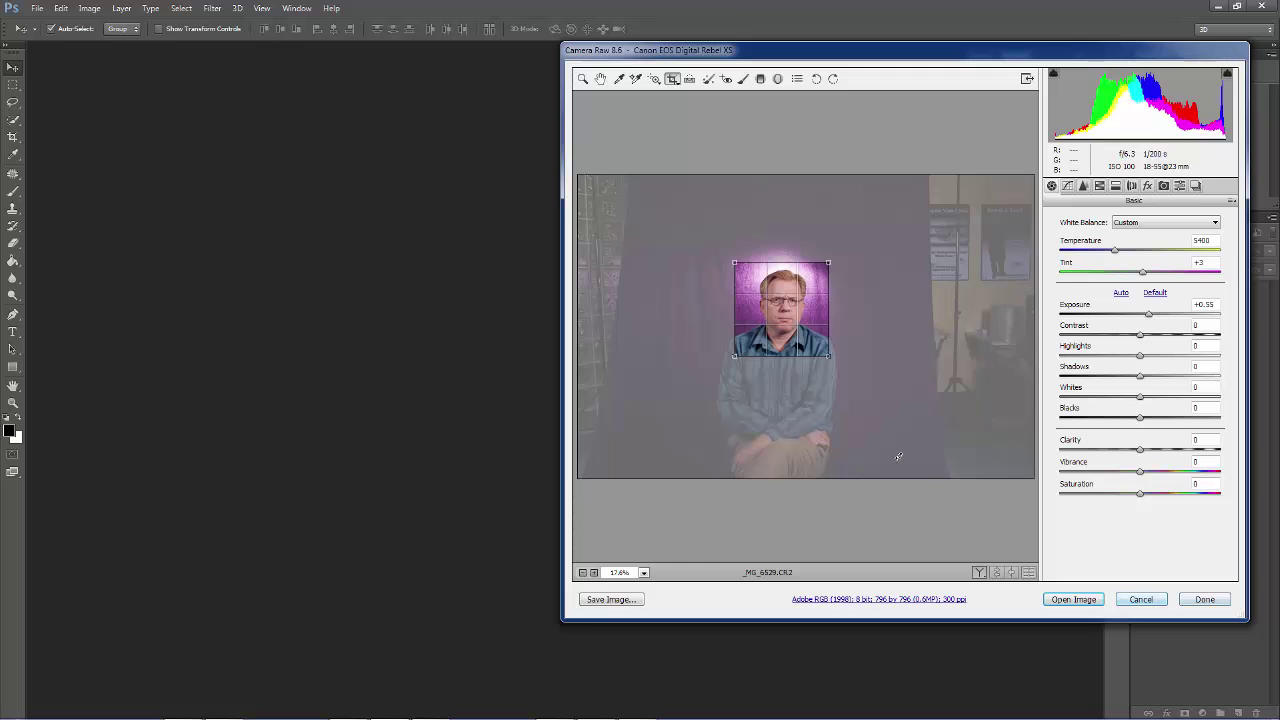
{"action": "key", "text": "z"}
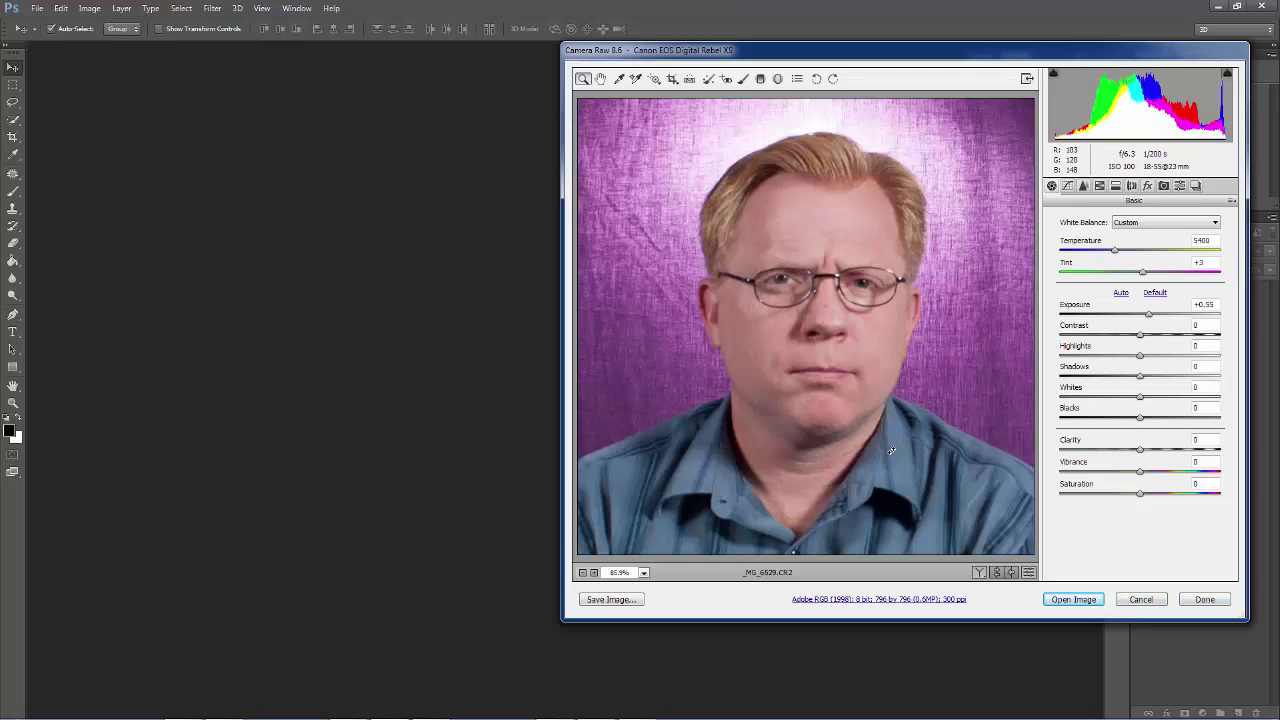
Review the raw image's save options, including the available file extensions, and cancel without saving
{"action": "left_click", "coordinate": [633, 601]}
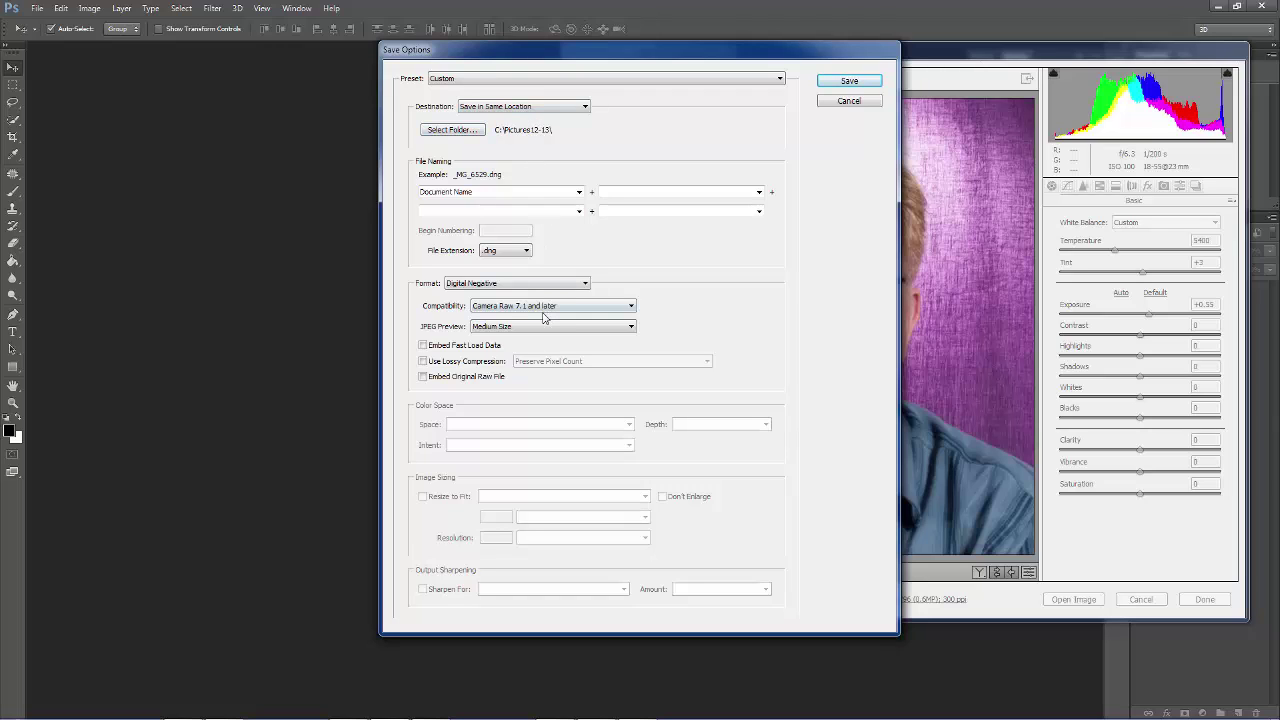
{"action": "left_click", "coordinate": [509, 254]}
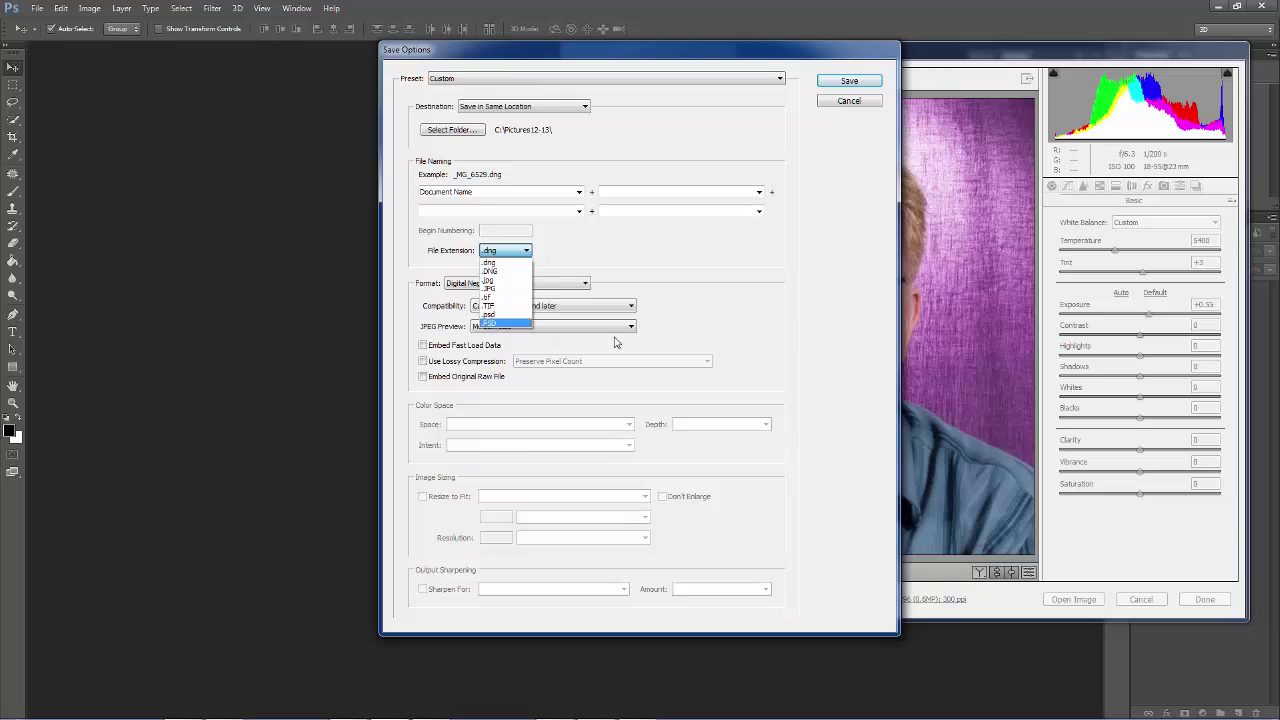
{"action": "left_click", "coordinate": [857, 143]}
{"action": "left_click", "coordinate": [870, 102]}
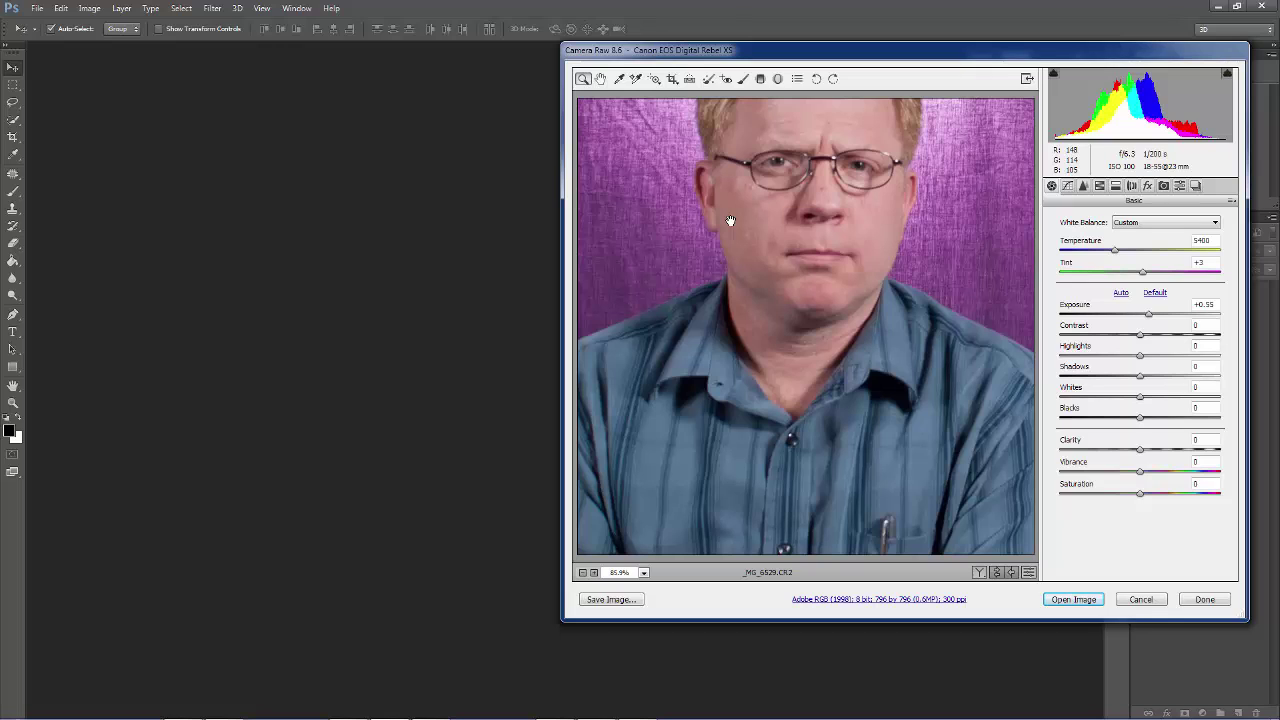
Undo the crop changes back to the full, uncropped photo
{"action": "key", "text": "ctrl+z"}
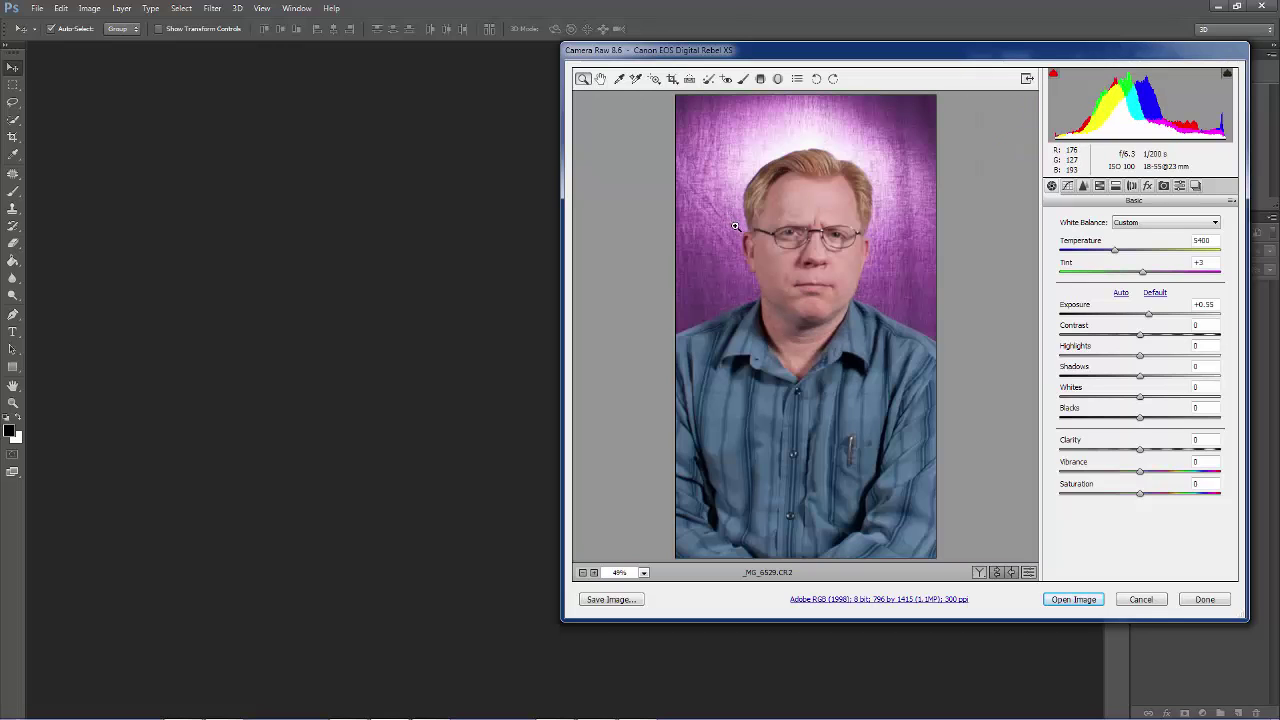
{"action": "key", "text": "ctrl+alt+z"}
{"action": "key", "text": "ctrl+alt+z"}
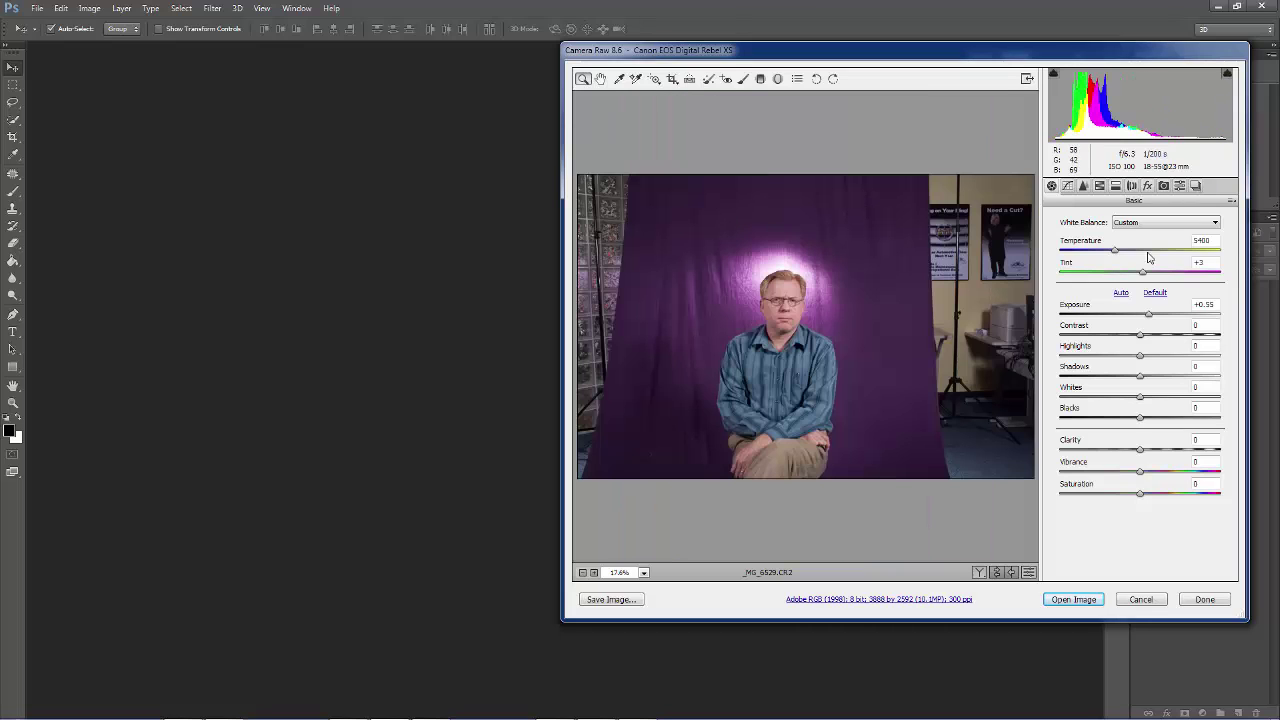
Finish the raw adjustments and open the uncropped photo in the main Photoshop window
{"action": "left_click", "coordinate": [1231, 204]}
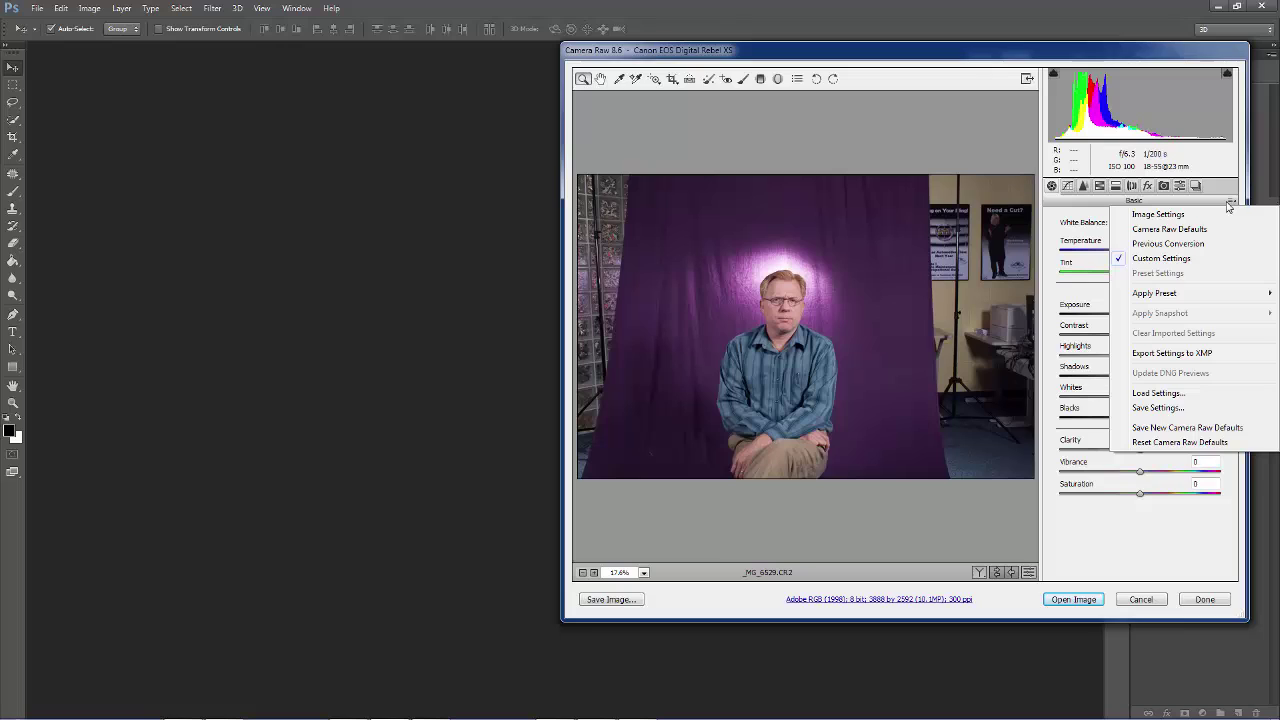
{"action": "left_click", "coordinate": [1160, 537]}
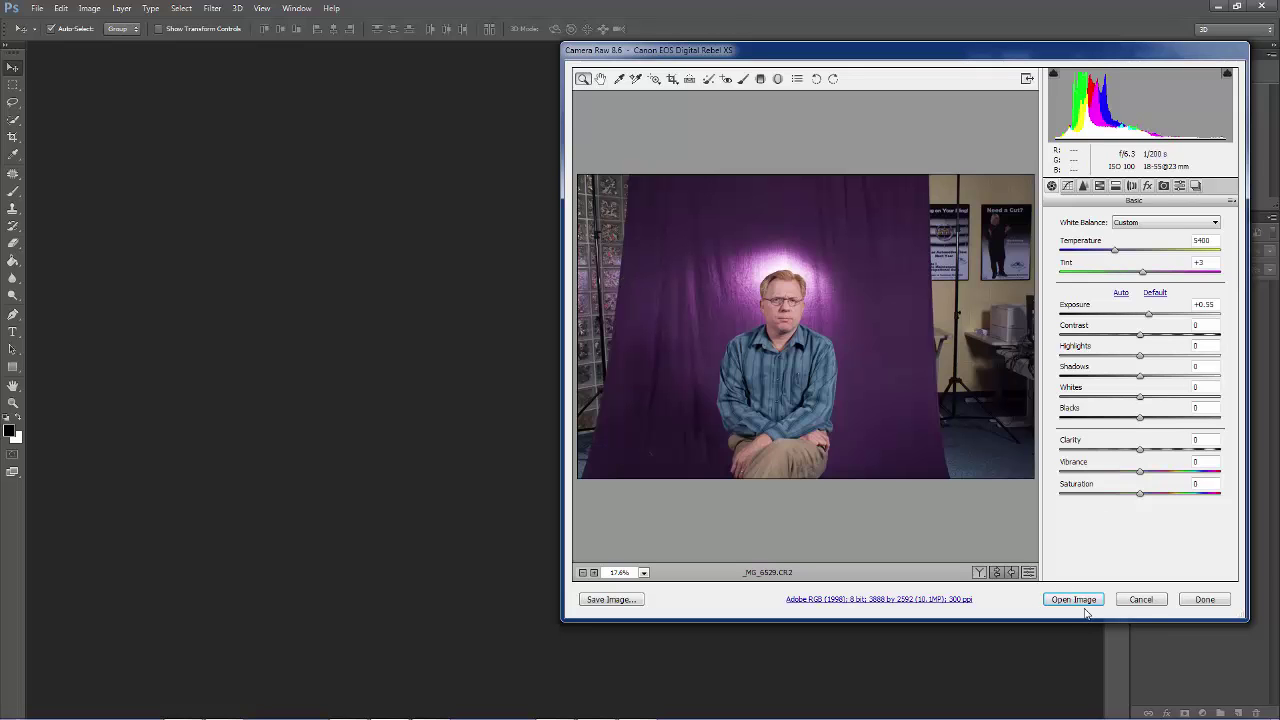
{"action": "left_click", "coordinate": [1190, 598]}
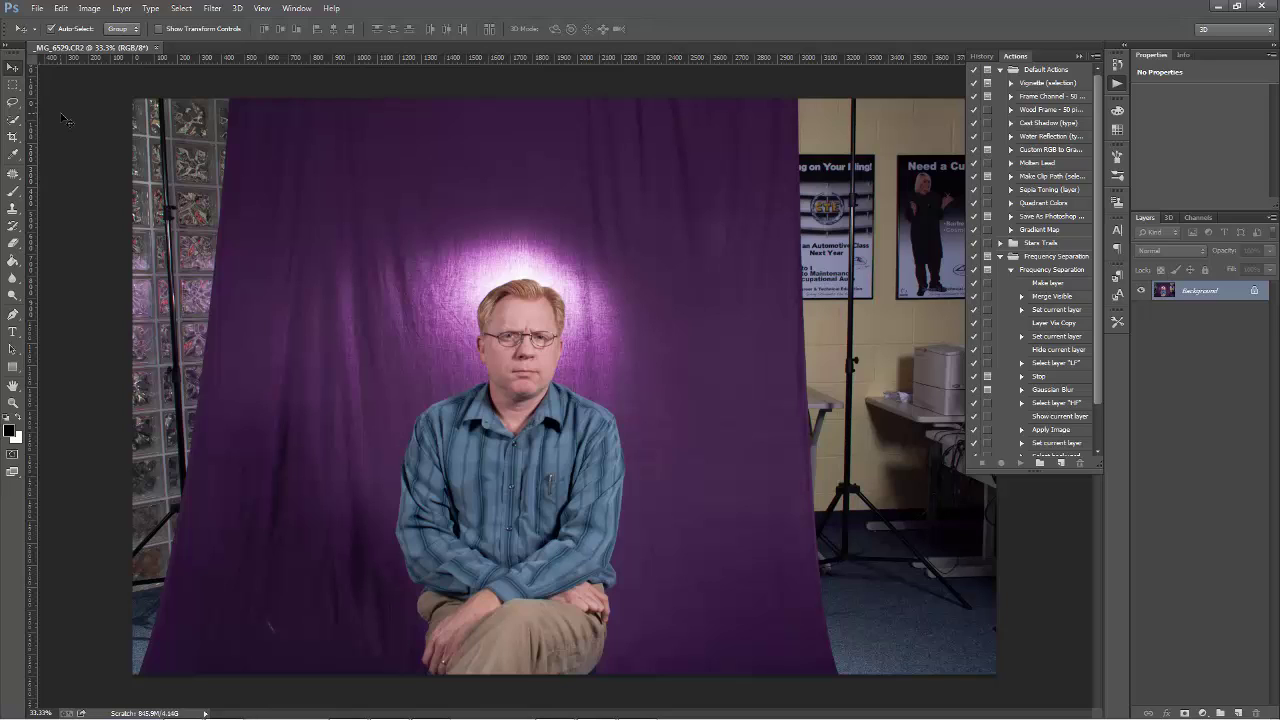
Start a crop at the 2:3 (4:6) ratio and tighten the frame around the seated man with space above his head
{"action": "left_click", "coordinate": [116, 31]}
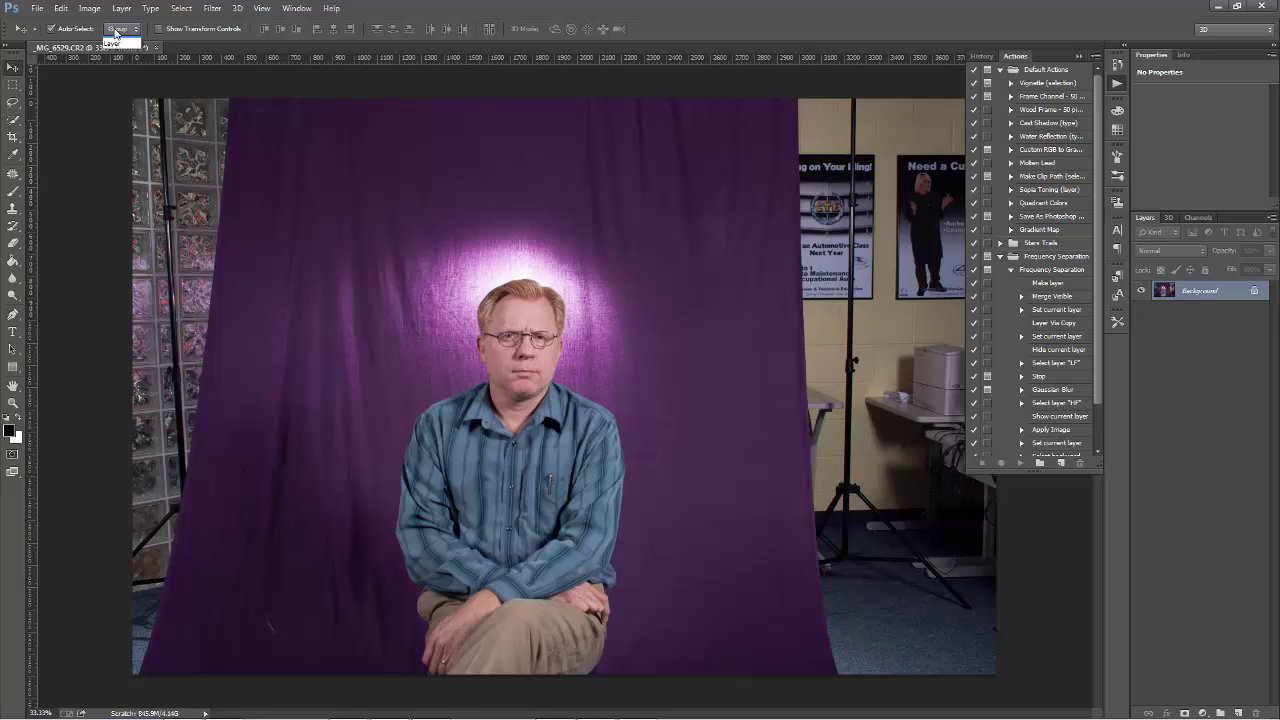
{"action": "left_click", "coordinate": [8, 140]}
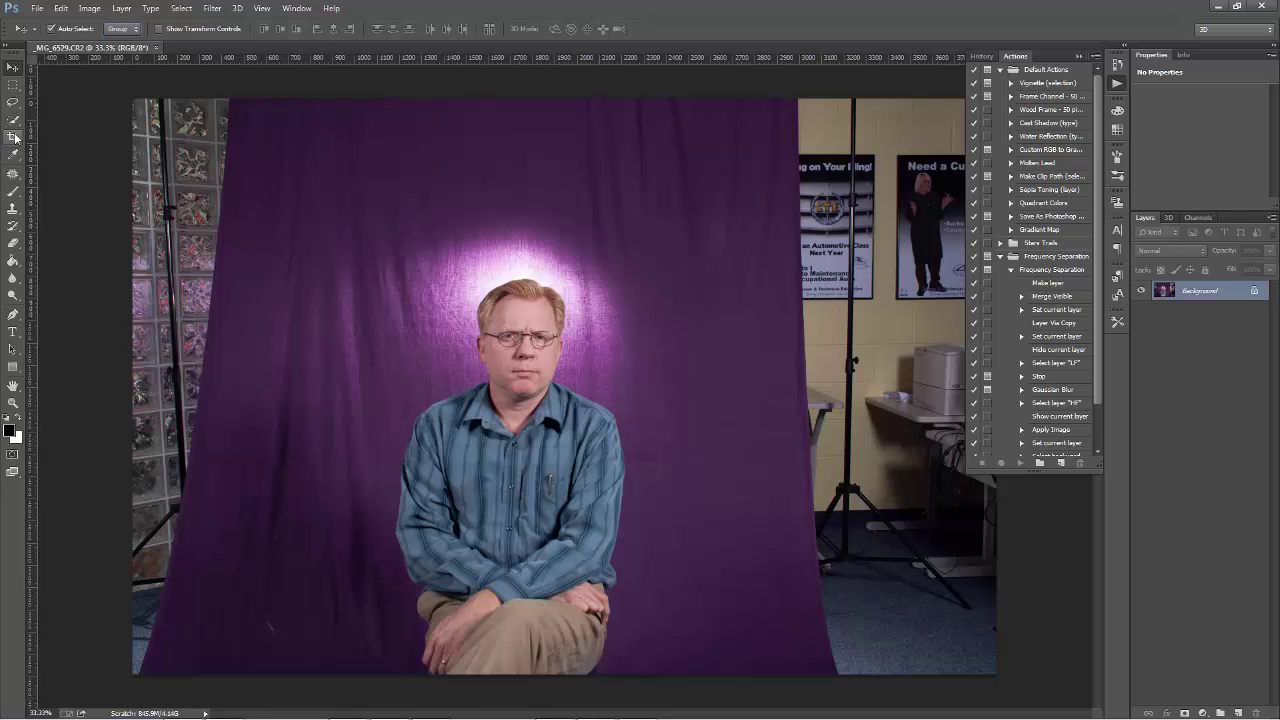
{"action": "left_click", "coordinate": [14, 138]}
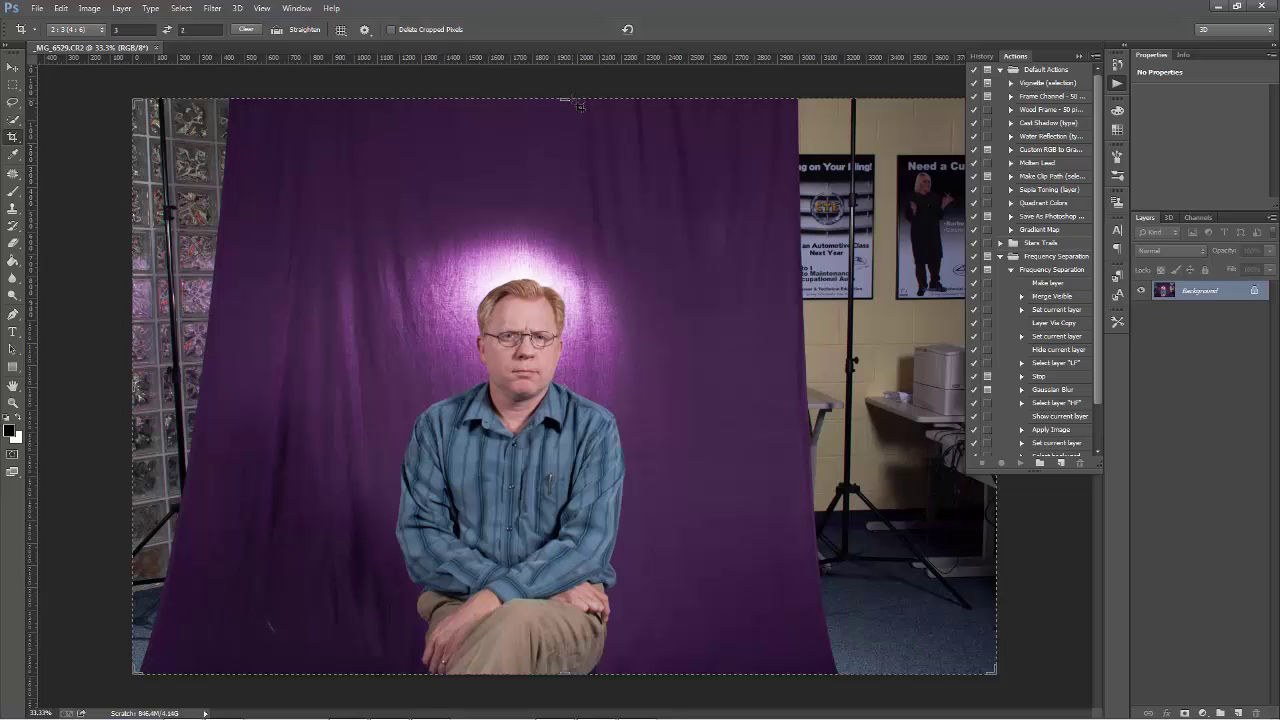
{"action": "left_click_drag", "start_coordinate": [568, 100], "coordinate": [512, 177]}
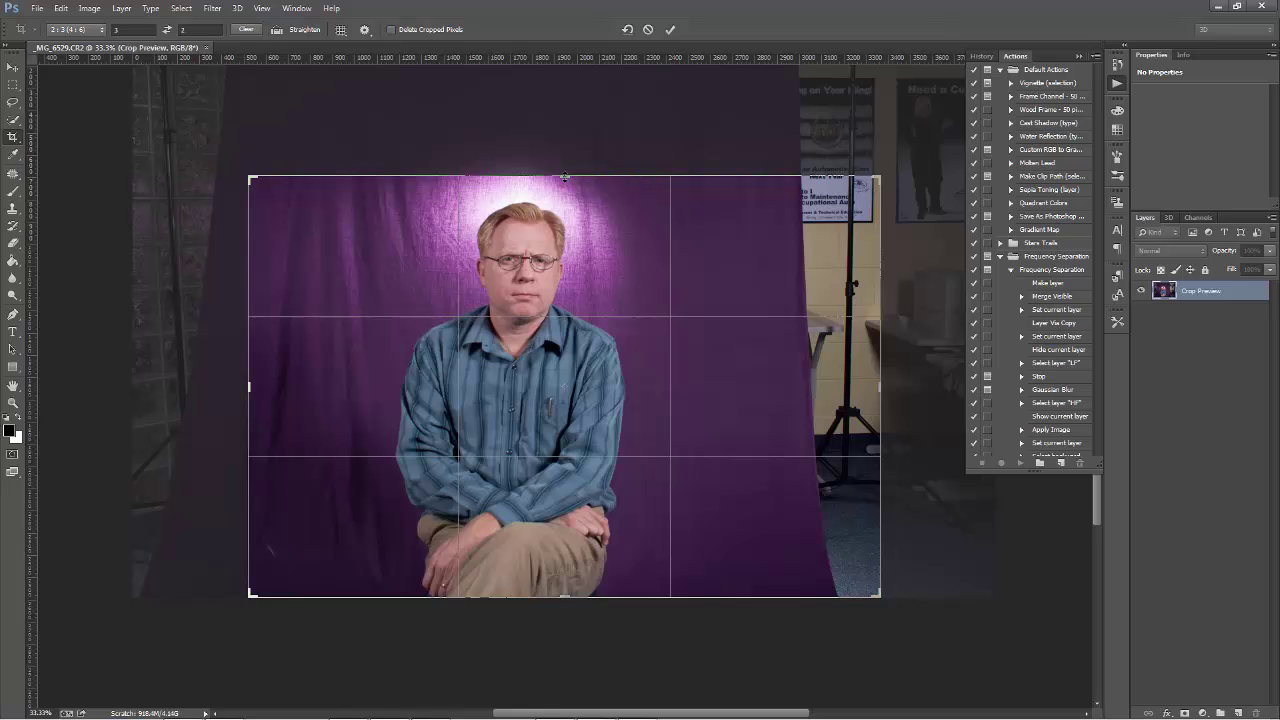
{"action": "left_click_drag", "start_coordinate": [565, 177], "coordinate": [542, 165]}
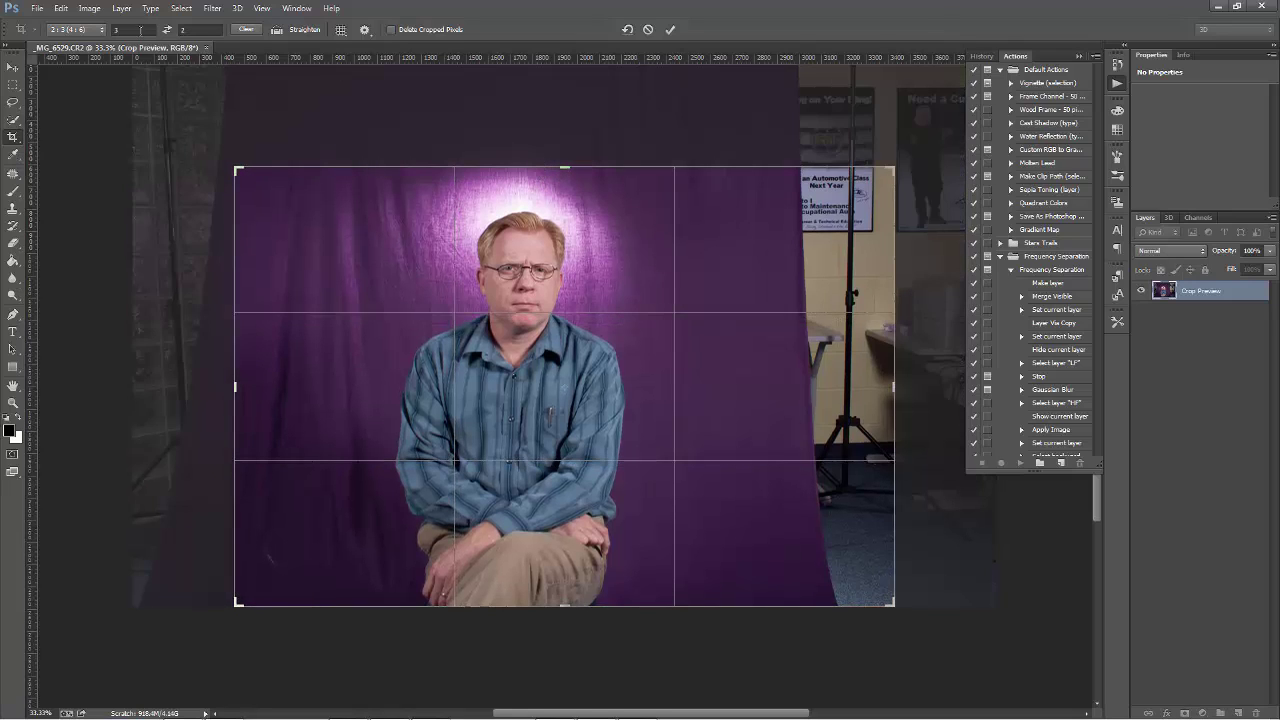
Change the crop ratio to 4:5 (8:10) and centre the man horizontally in the frame
{"action": "left_click", "coordinate": [99, 29]}
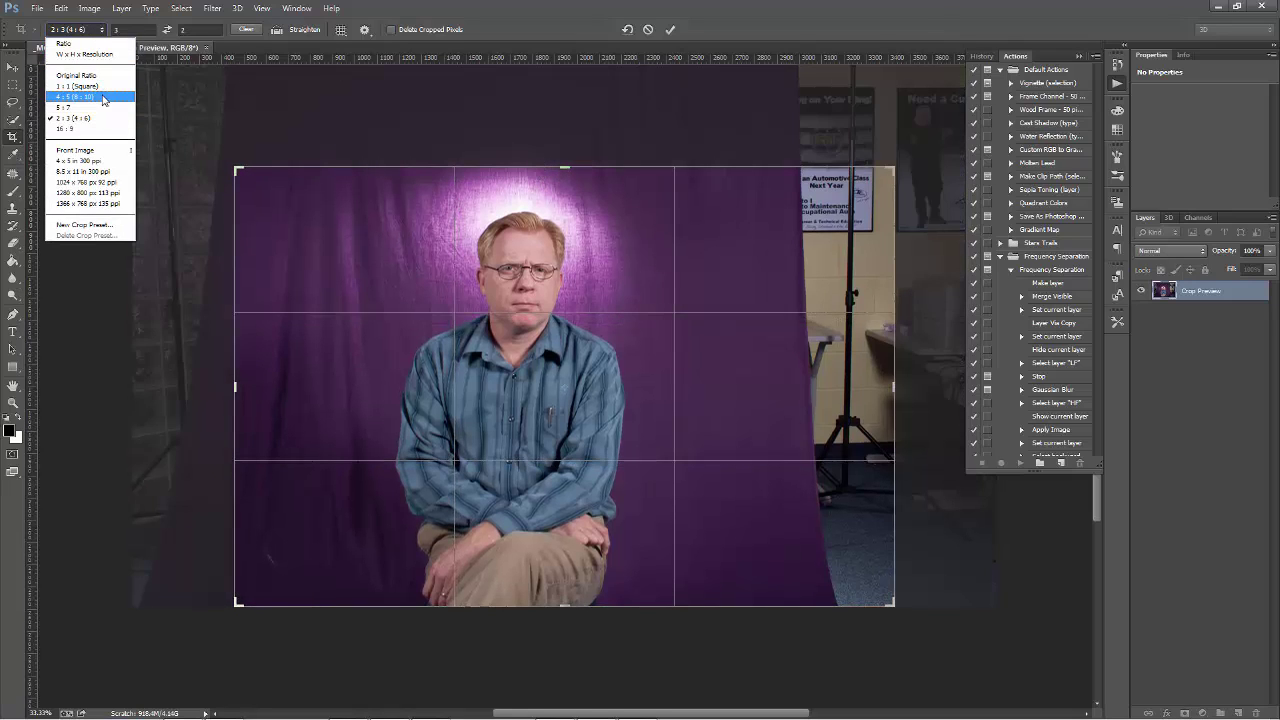
{"action": "left_click", "coordinate": [100, 97]}
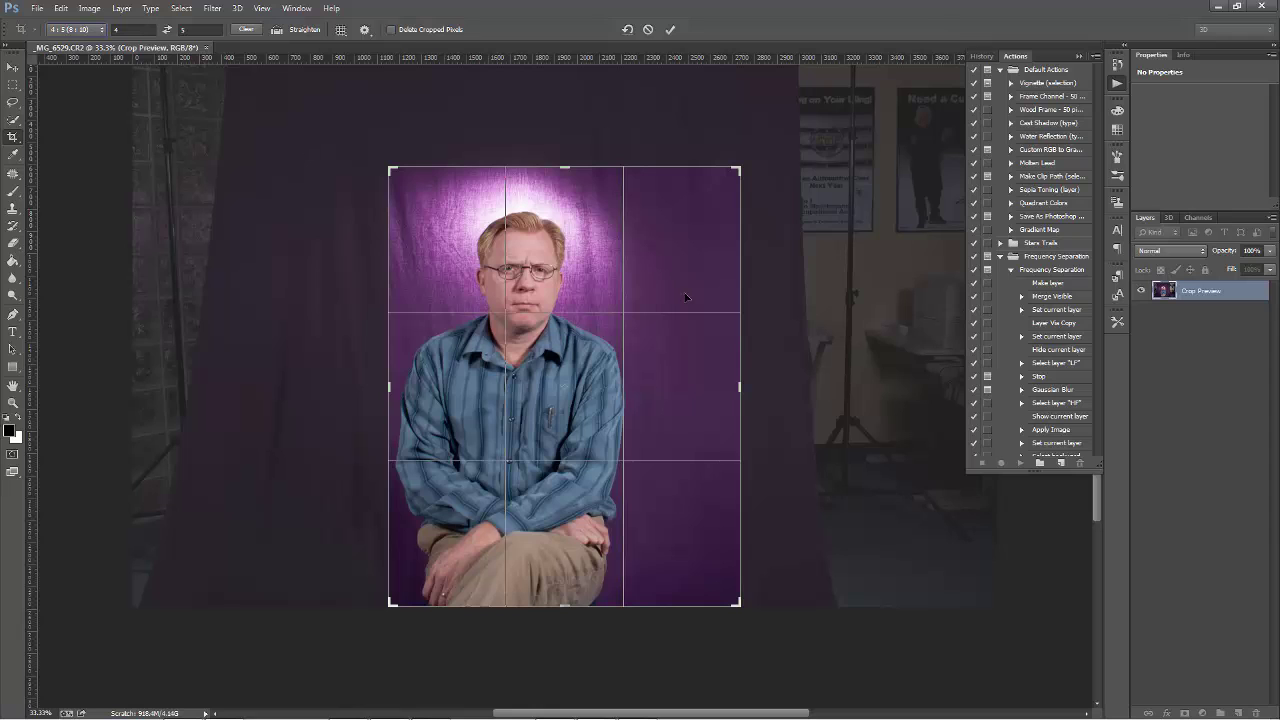
{"action": "left_click_drag", "start_coordinate": [686, 297], "coordinate": [740, 296]}
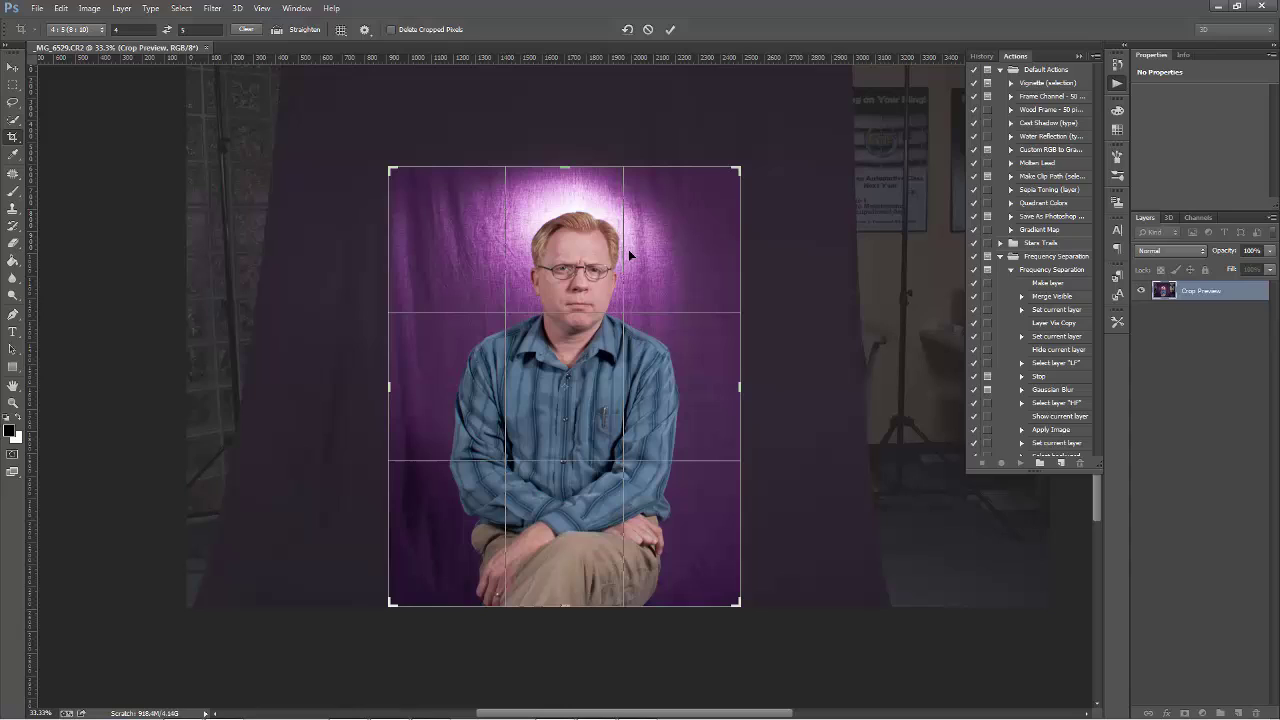
Swap the crop ratio's width and height to a landscape 5 by 4 and reposition the photo within the frame
{"action": "left_click", "coordinate": [170, 33]}
{"action": "left_click_drag", "start_coordinate": [663, 286], "coordinate": [713, 336]}
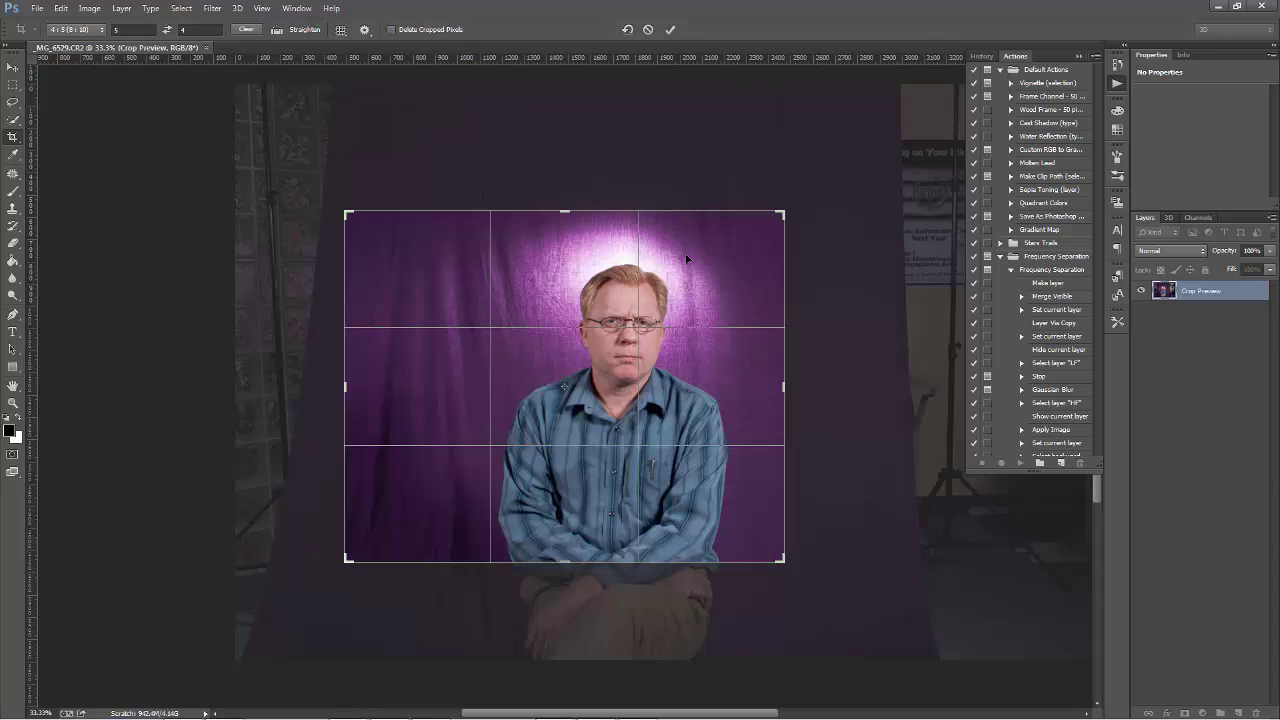
Clear the crop's aspect ratio values, resize the frame freely, and reposition the photo so the man sits off-centre
{"action": "left_click", "coordinate": [247, 29]}
{"action": "left_click_drag", "start_coordinate": [347, 213], "coordinate": [363, 150]}
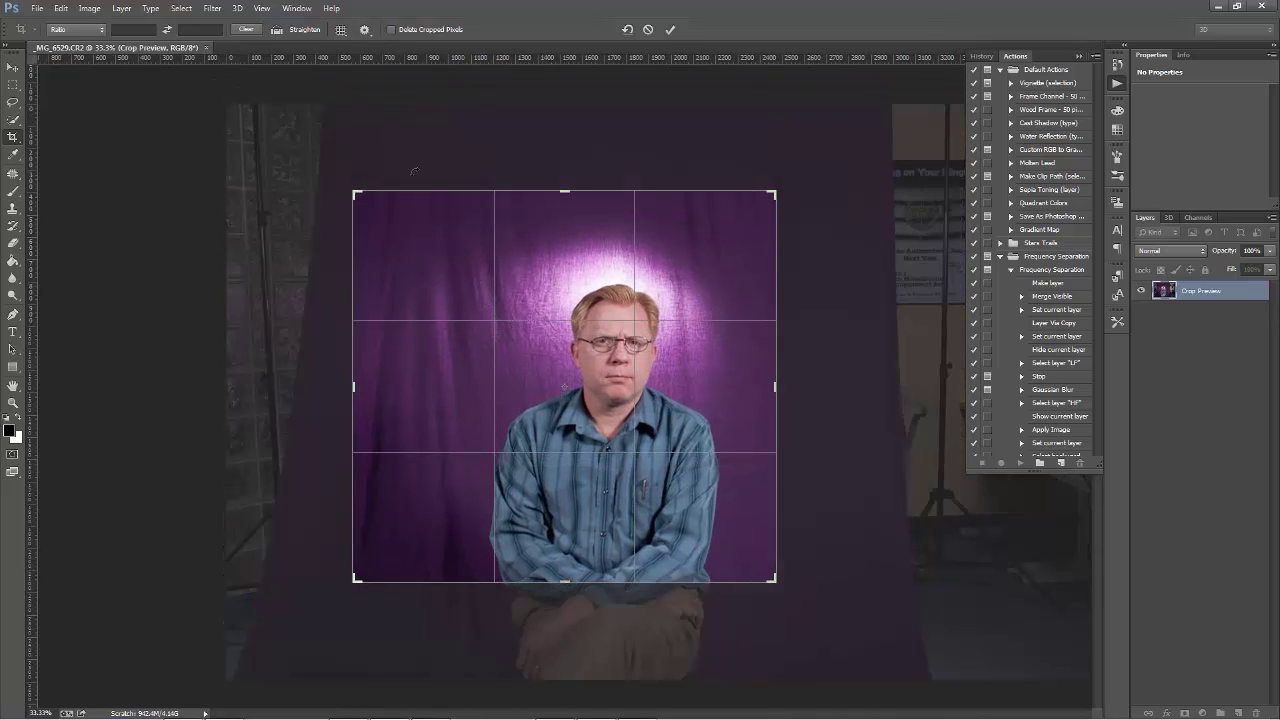
{"action": "left_click", "coordinate": [100, 30]}
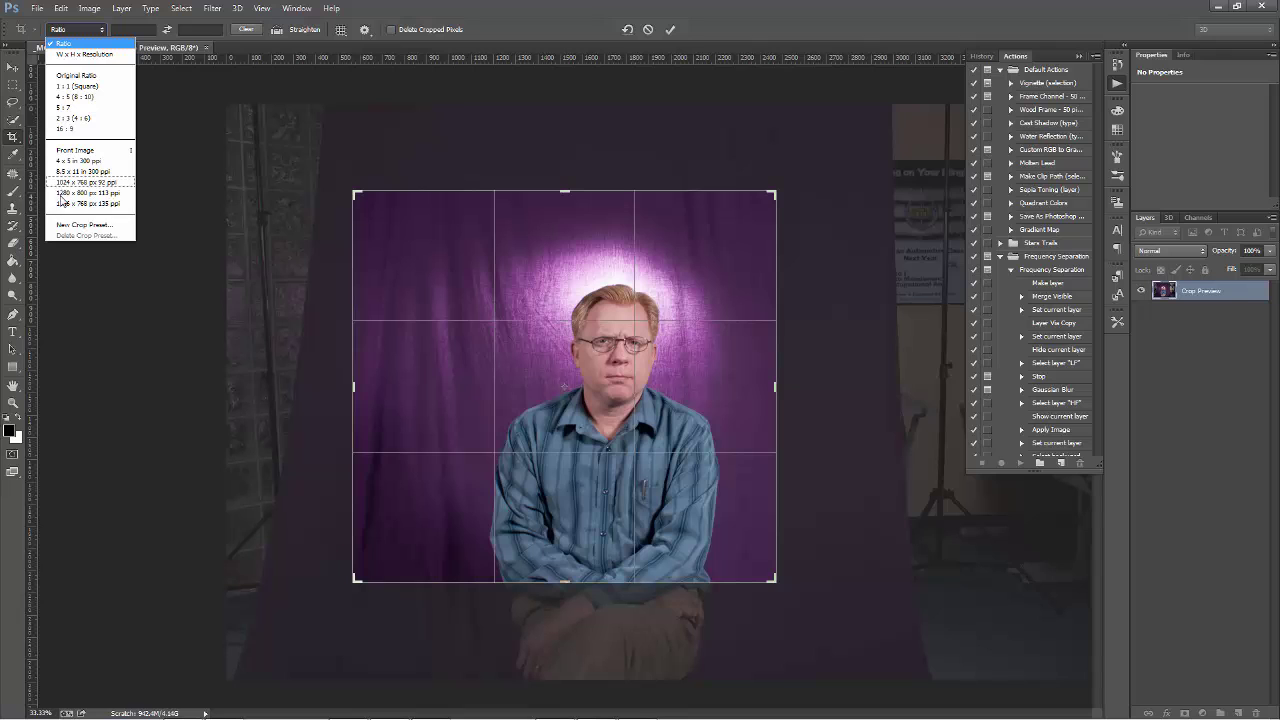
{"action": "left_click", "coordinate": [537, 7]}
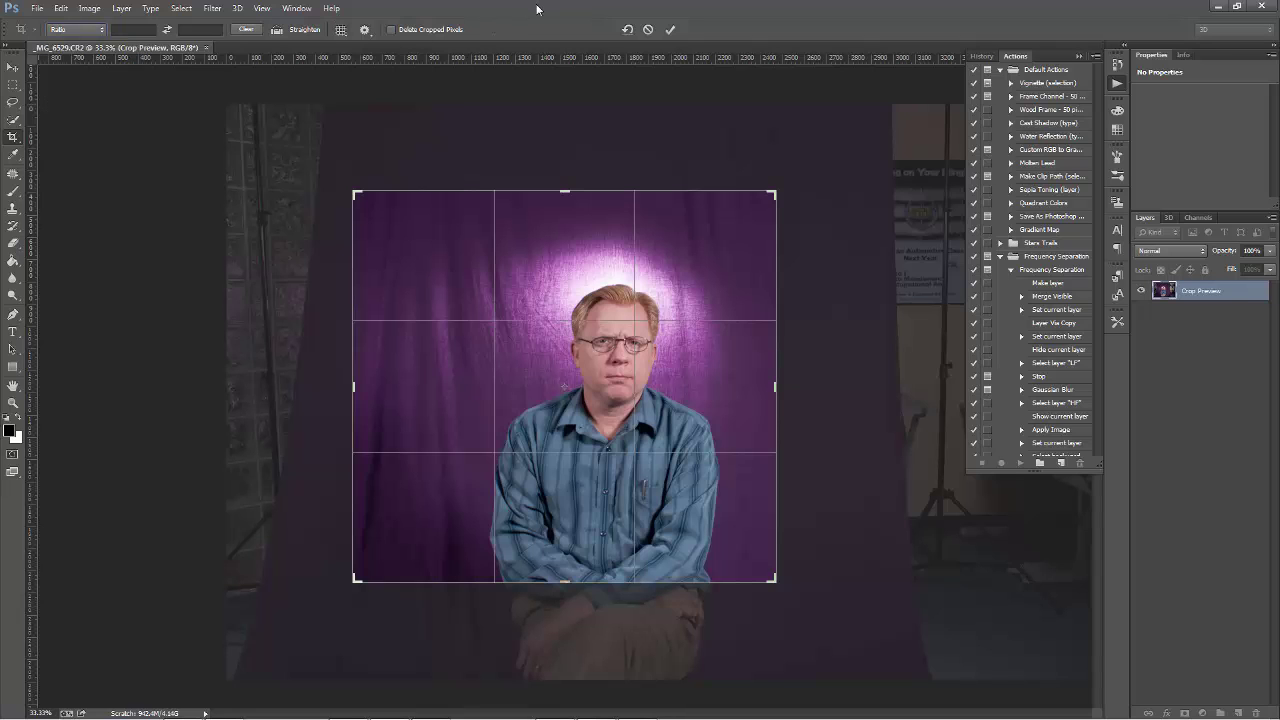
{"action": "left_click_drag", "start_coordinate": [705, 268], "coordinate": [595, 240]}
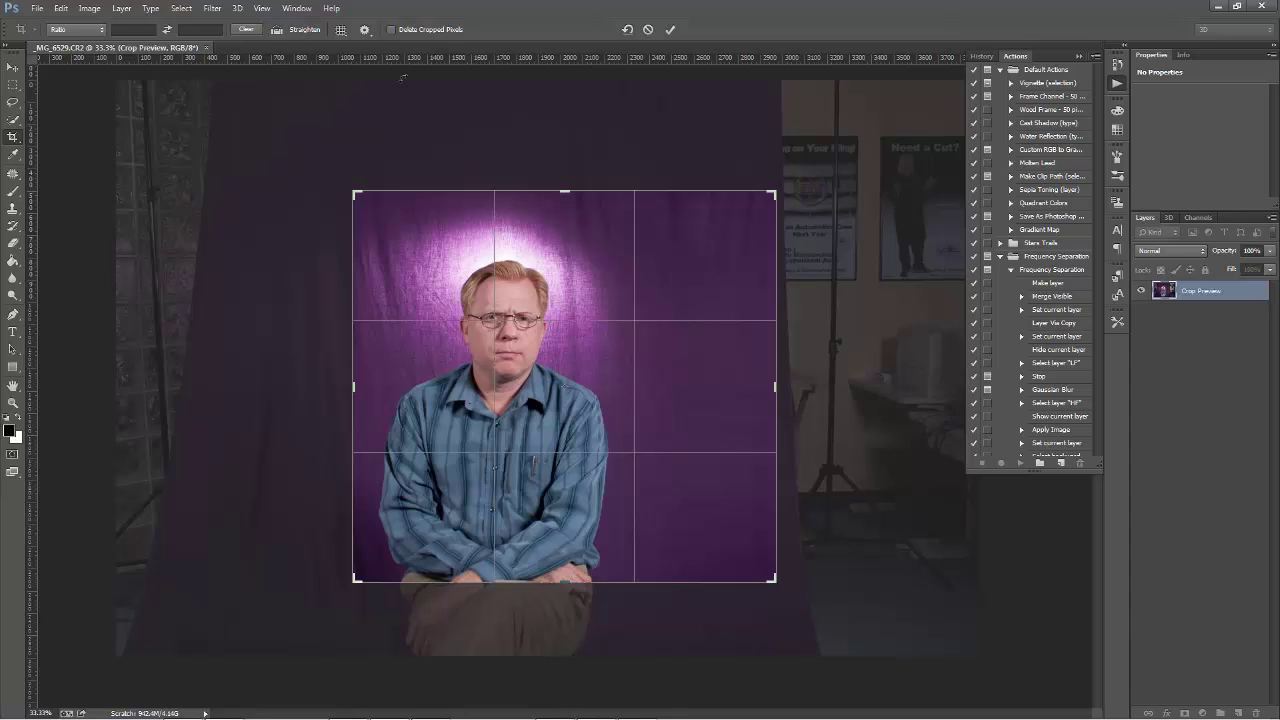
Turn on Delete Cropped Pixels for the pending crop and switch it back off
{"action": "left_click", "coordinate": [392, 29]}
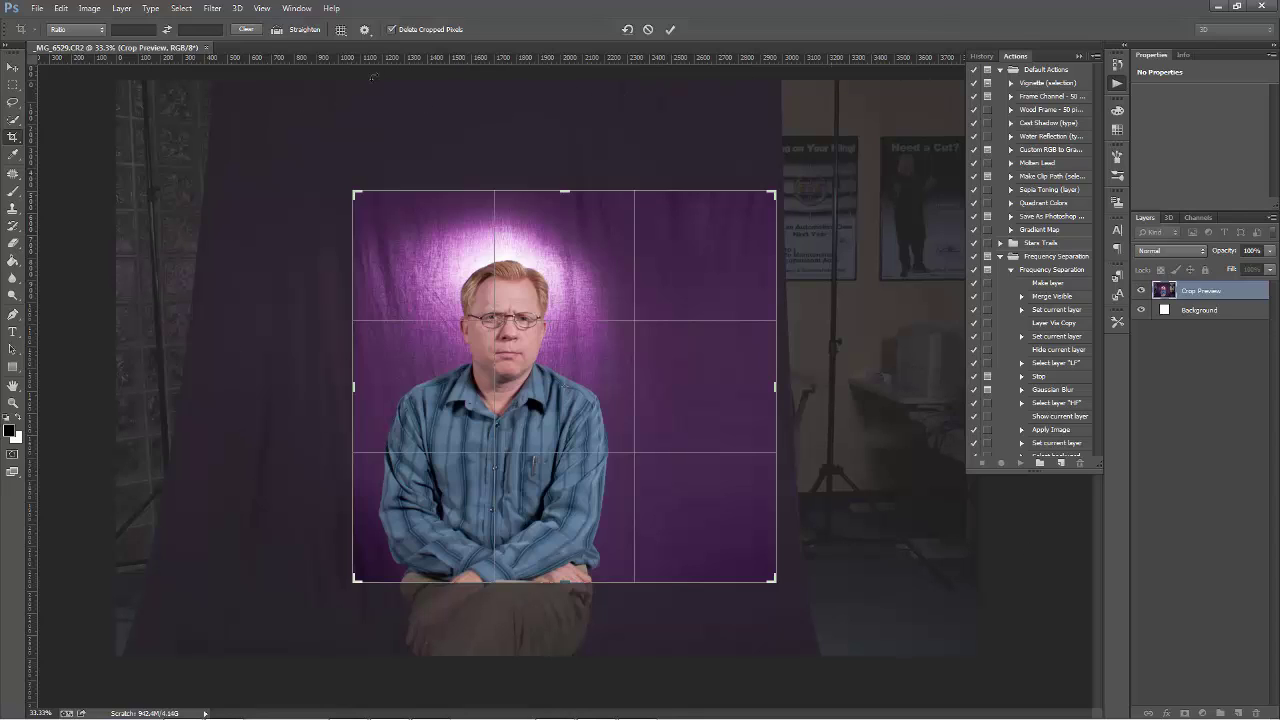
{"action": "left_click", "coordinate": [392, 29]}
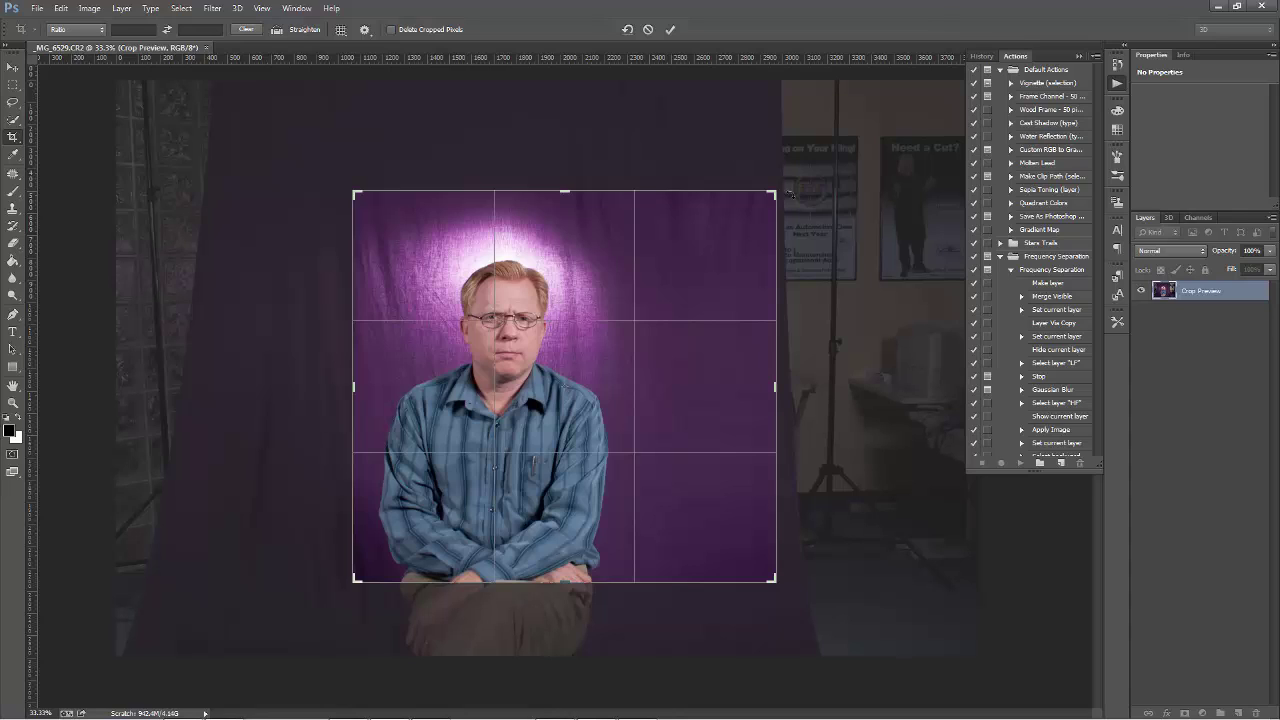
Apply the pending off-centre free-form crop to the portrait, and undo it to restore the full photo
{"action": "left_click", "coordinate": [22, 143]}
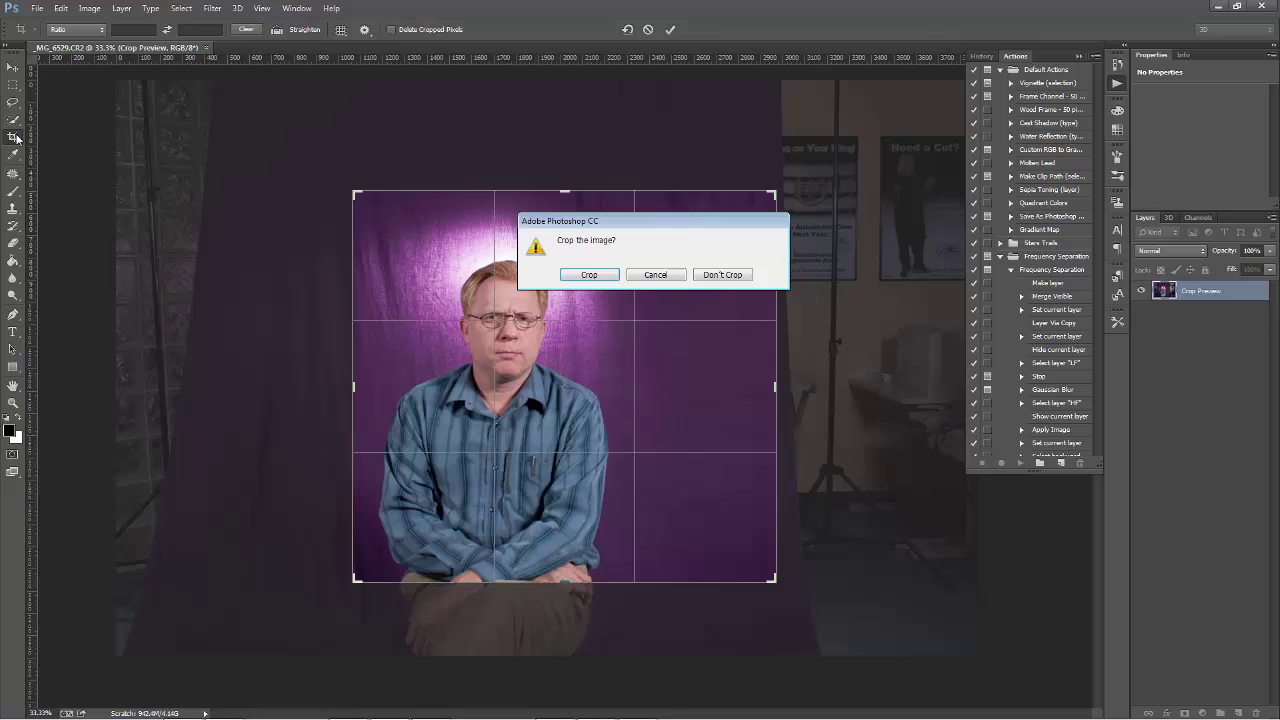
{"action": "left_click", "coordinate": [589, 274]}
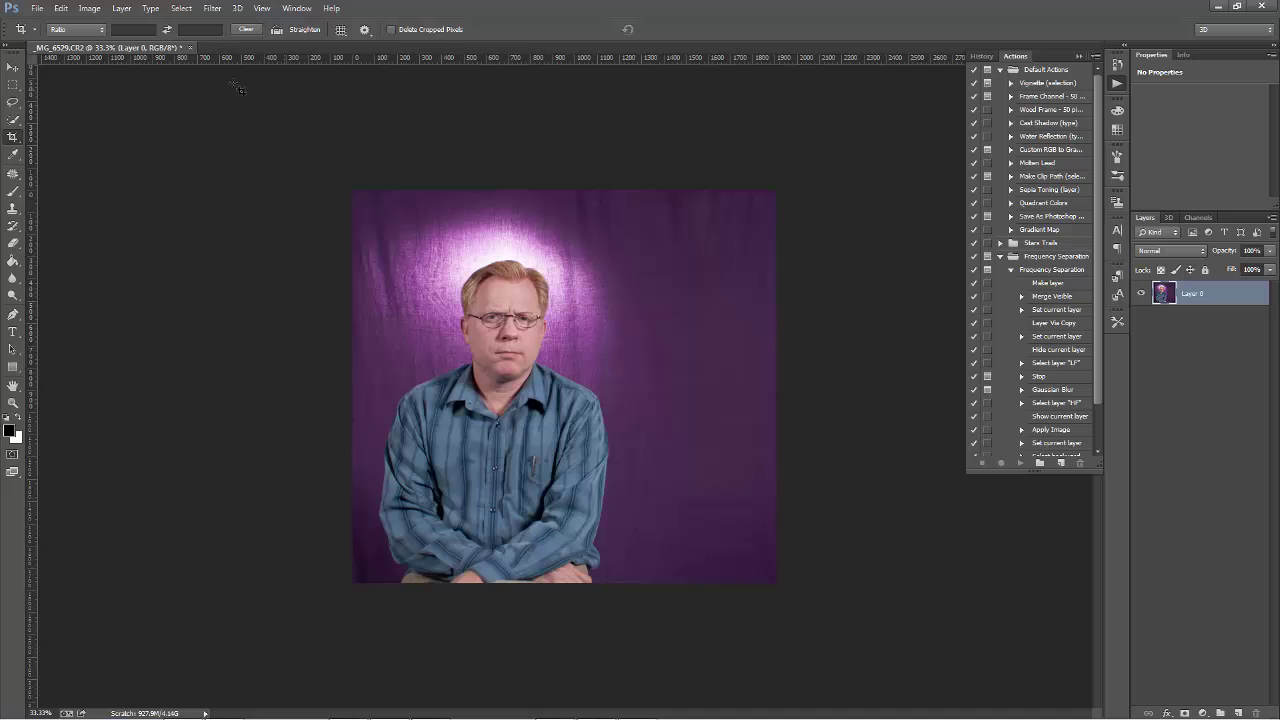
{"action": "key", "text": "ctrl+z"}
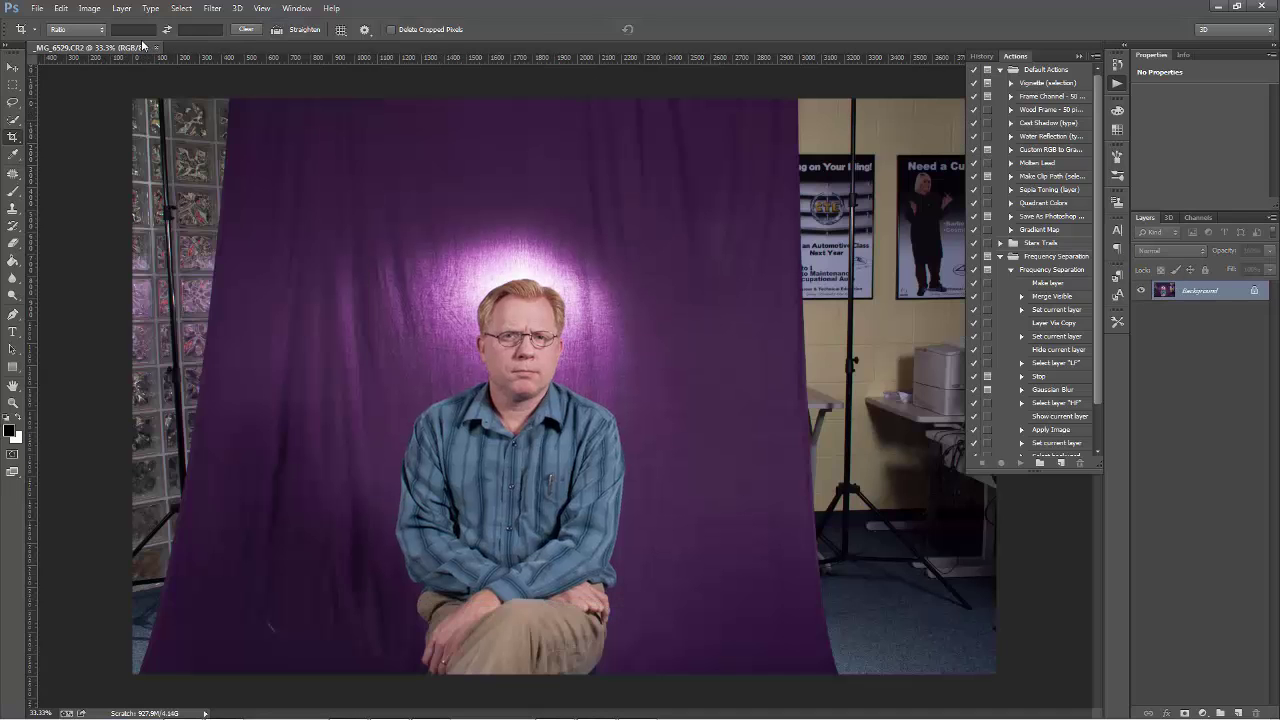
Set the crop ratio to the 2:3 (4:6) preset and swap it to a landscape 3 by 2
{"action": "left_click", "coordinate": [89, 33]}
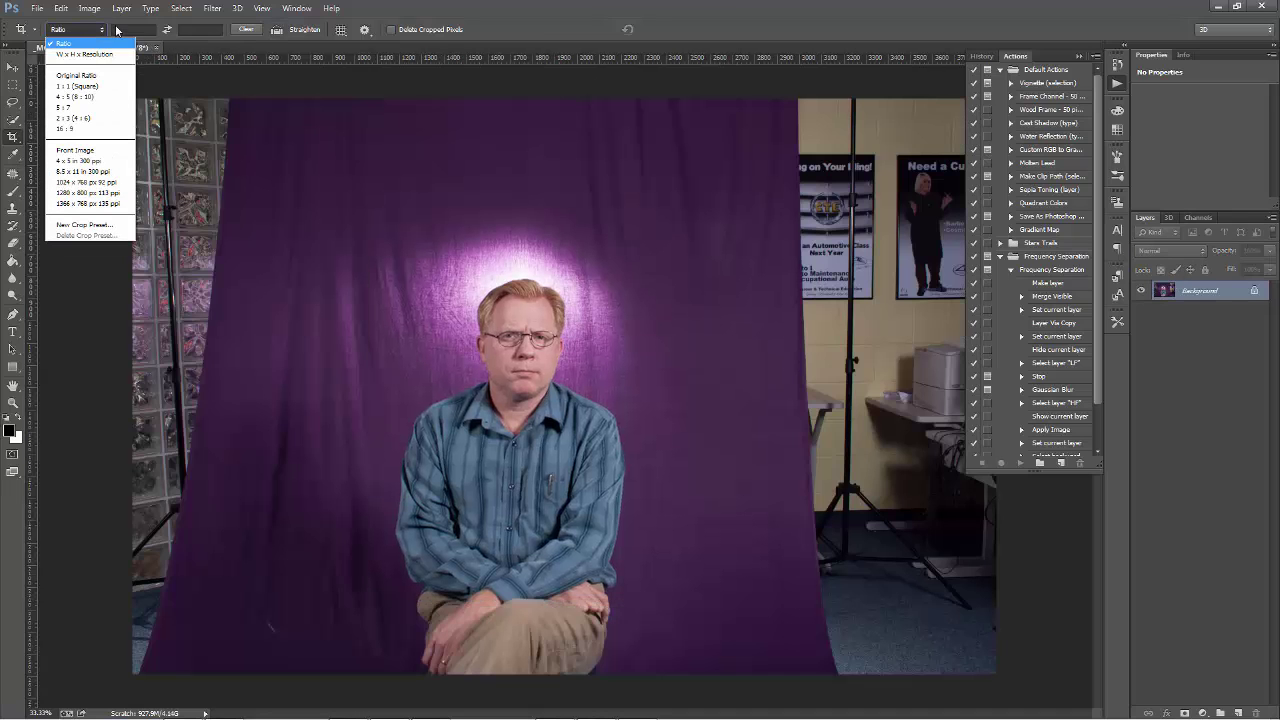
{"action": "left_click", "coordinate": [103, 120]}
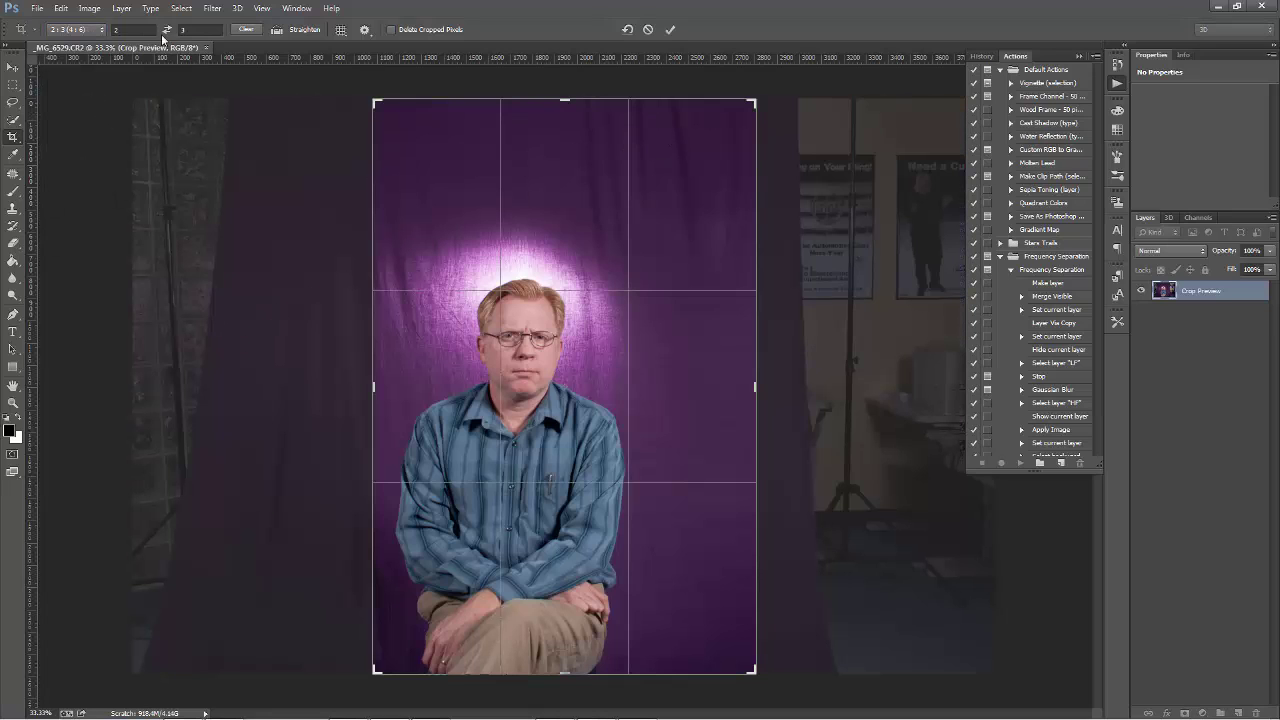
{"action": "left_click", "coordinate": [166, 30]}
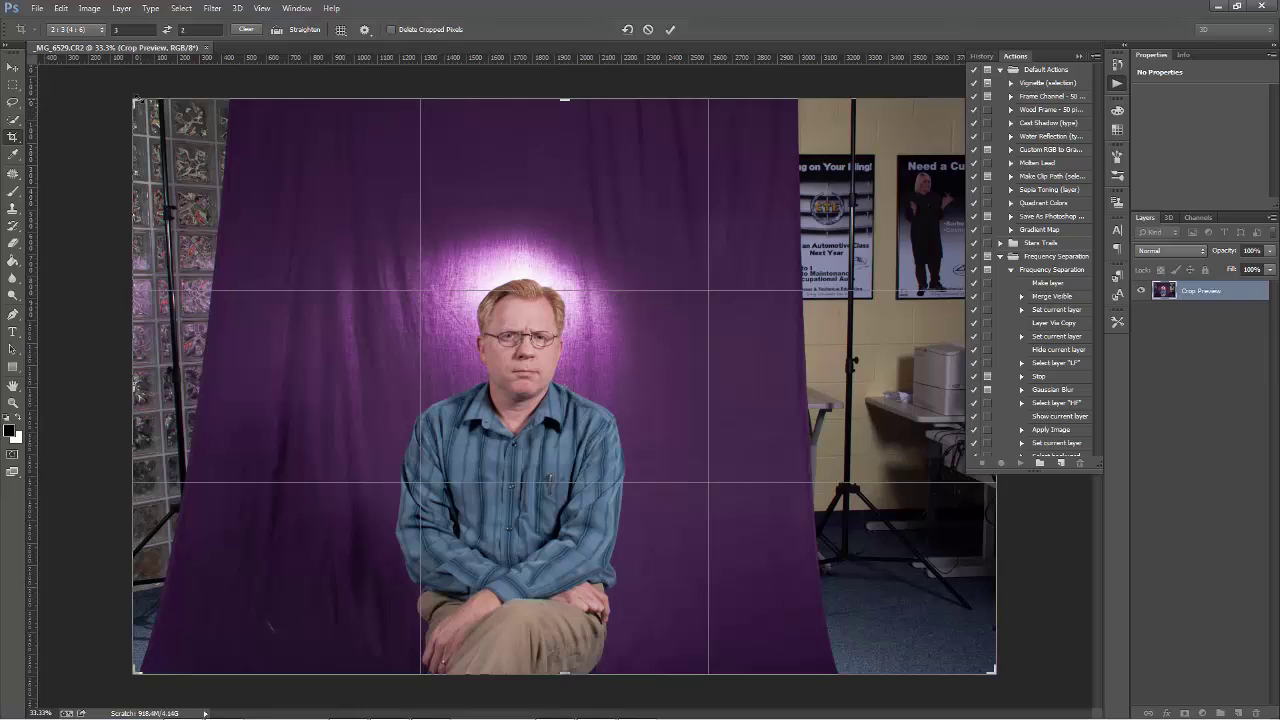
Tighten the crop frame around the man's head and upper body with him off-centre, and apply the crop
{"action": "left_click_drag", "start_coordinate": [137, 100], "coordinate": [277, 191]}
{"action": "left_click_drag", "start_coordinate": [548, 330], "coordinate": [857, 412]}
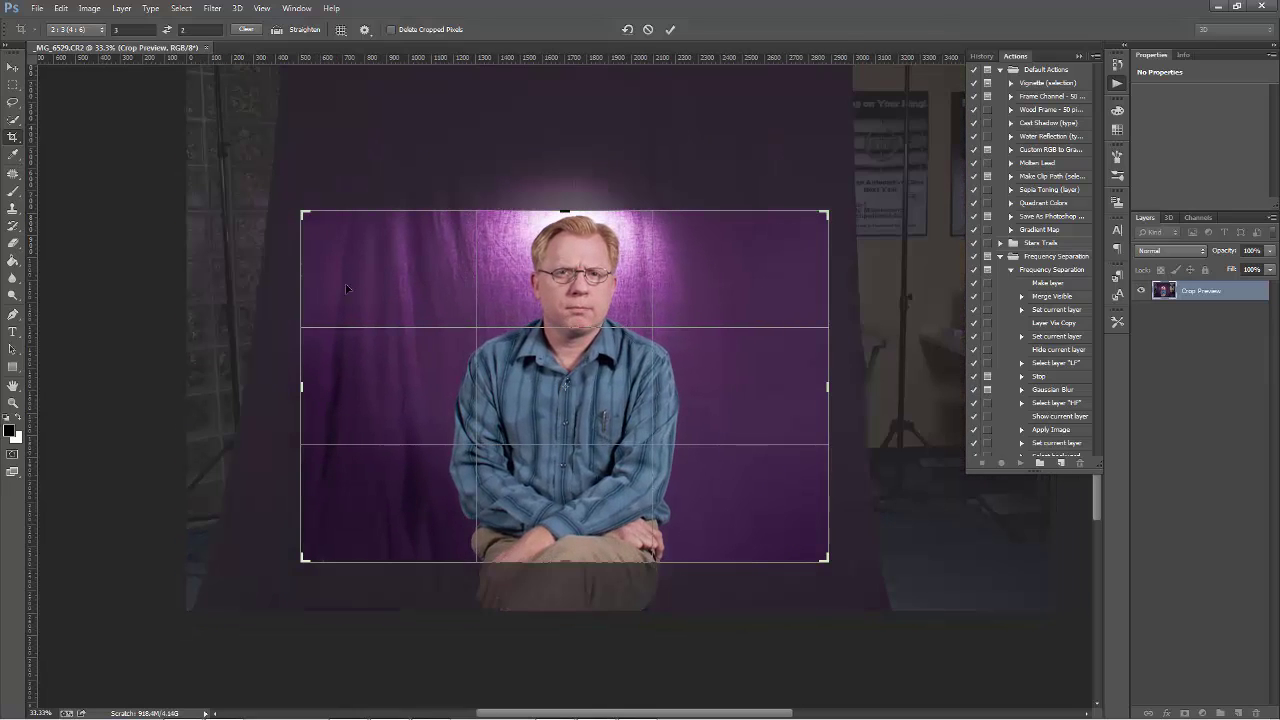
{"action": "left_click_drag", "start_coordinate": [302, 212], "coordinate": [355, 242]}
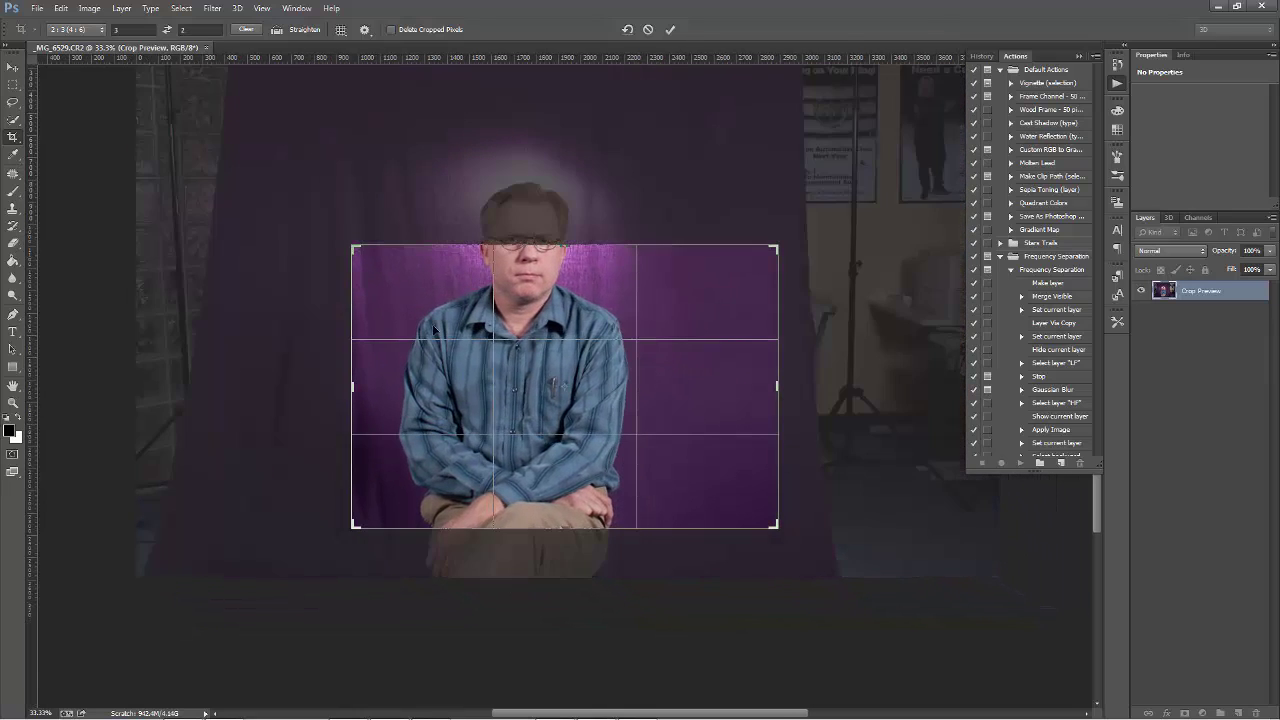
{"action": "left_click_drag", "start_coordinate": [434, 330], "coordinate": [485, 440]}
{"action": "left_click_drag", "start_coordinate": [591, 386], "coordinate": [562, 370]}
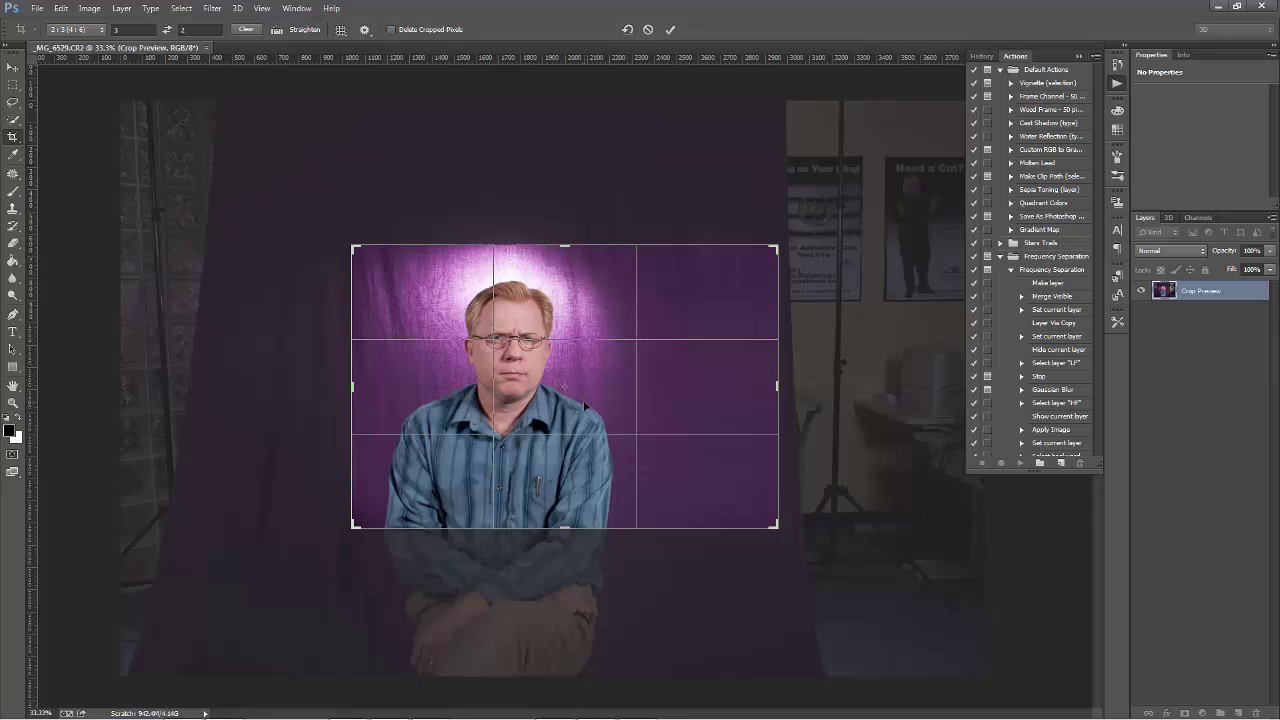
{"action": "key", "text": "Return"}
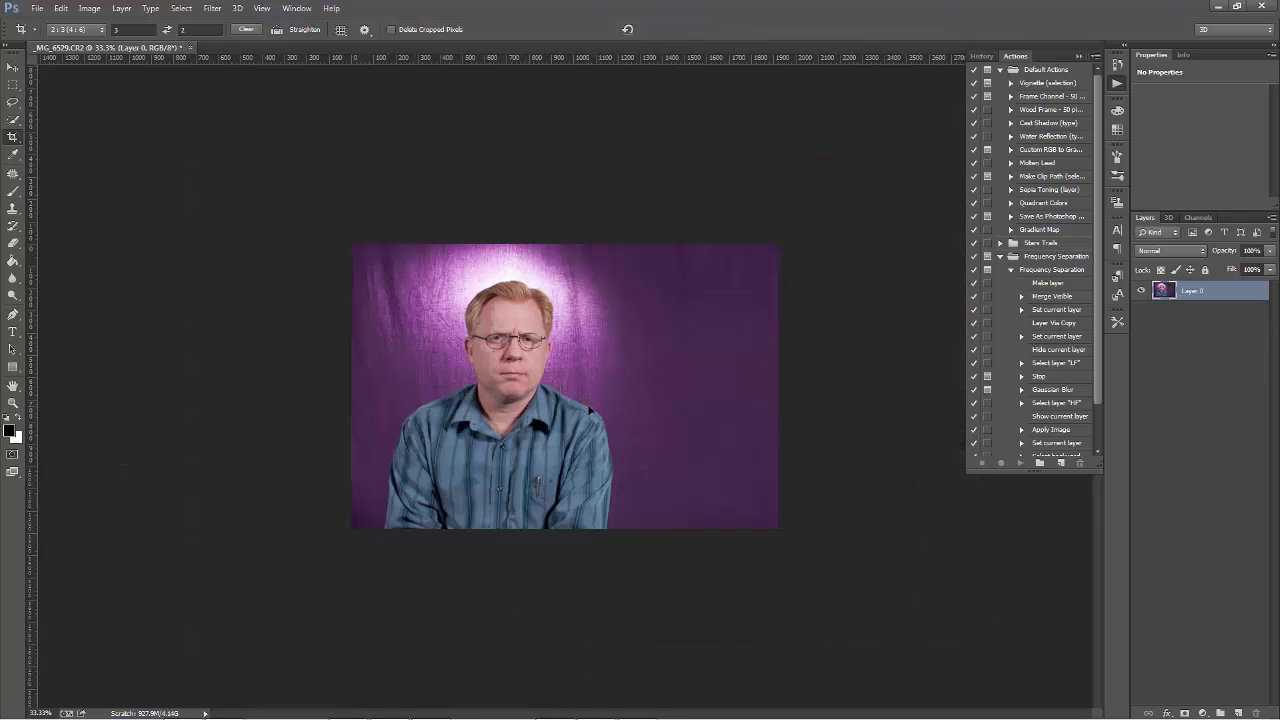
{"action": "key", "text": "ctrl+1"}
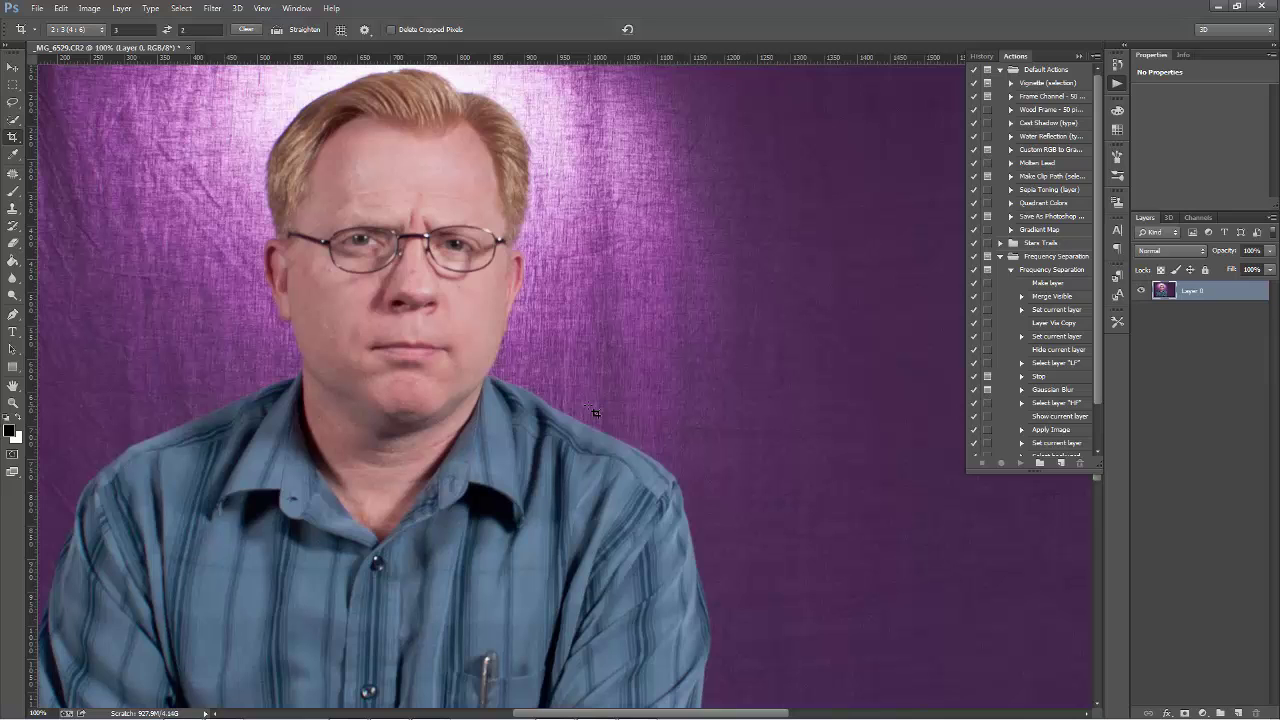
{"action": "key", "text": "ctrl+0"}
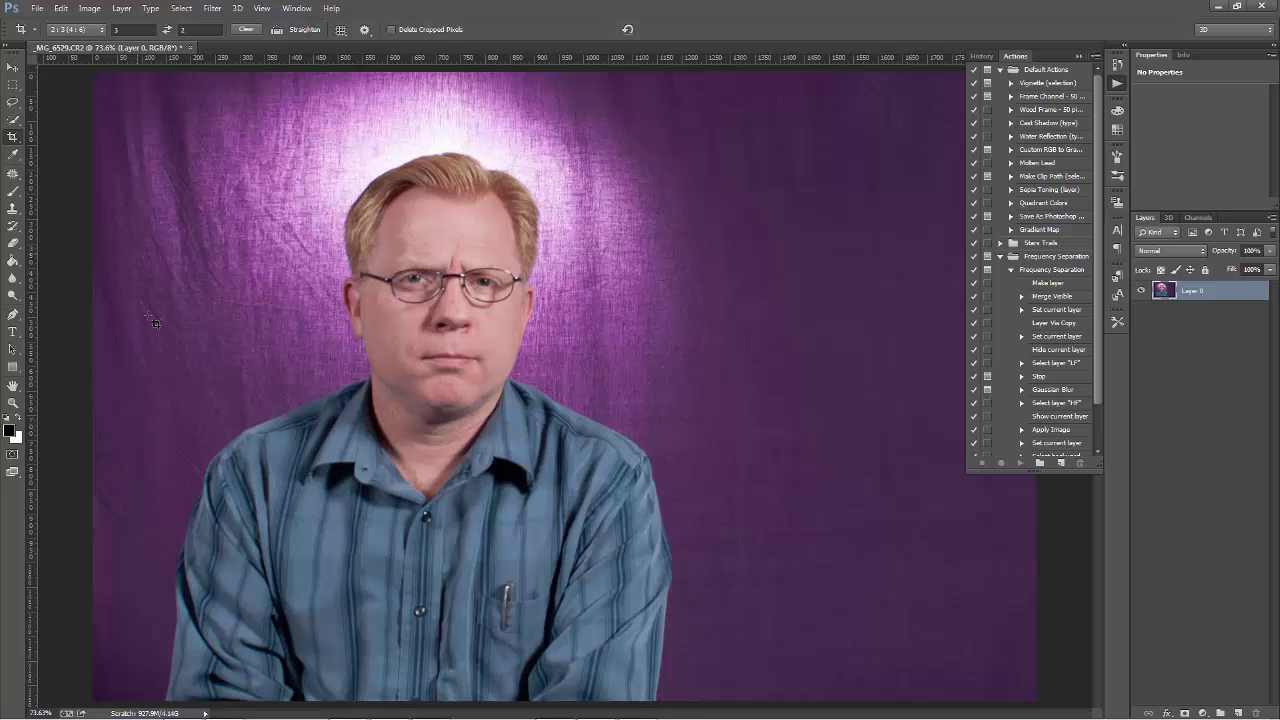
Resize the cropped image to 6 inches wide by 4 inches high with its proportions linked
{"action": "left_click", "coordinate": [94, 9]}
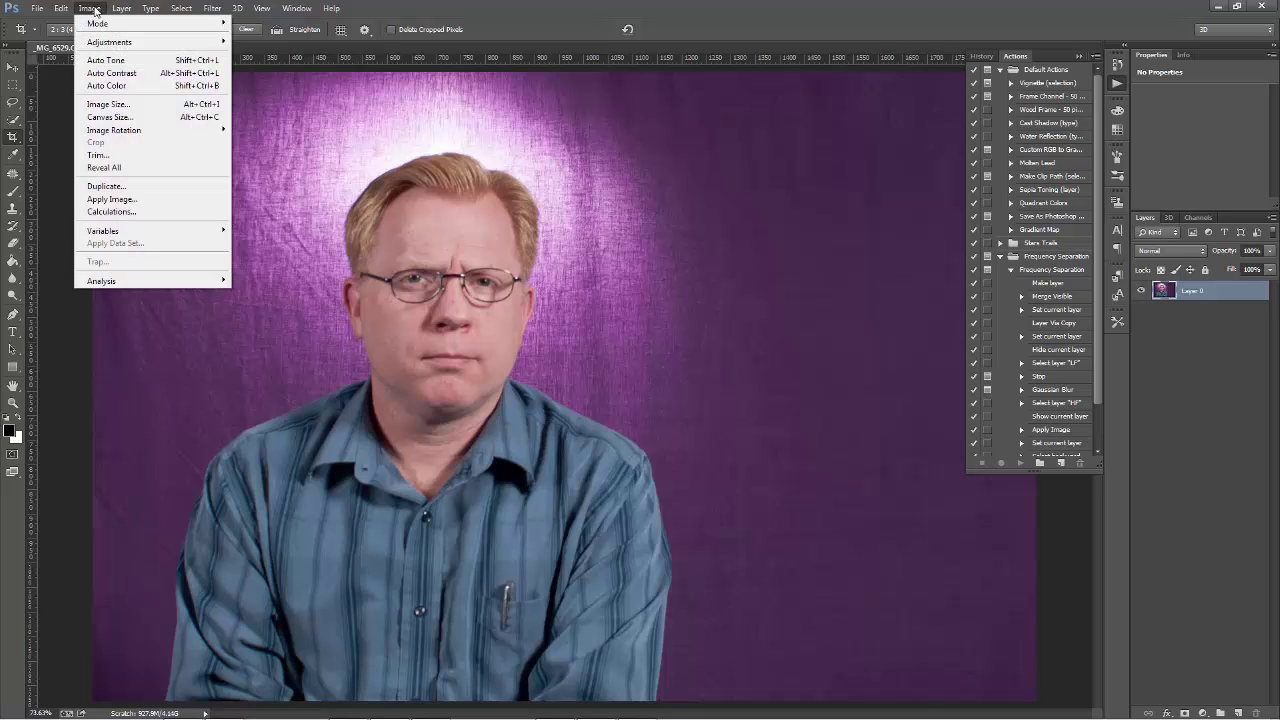
{"action": "left_click", "coordinate": [108, 104]}
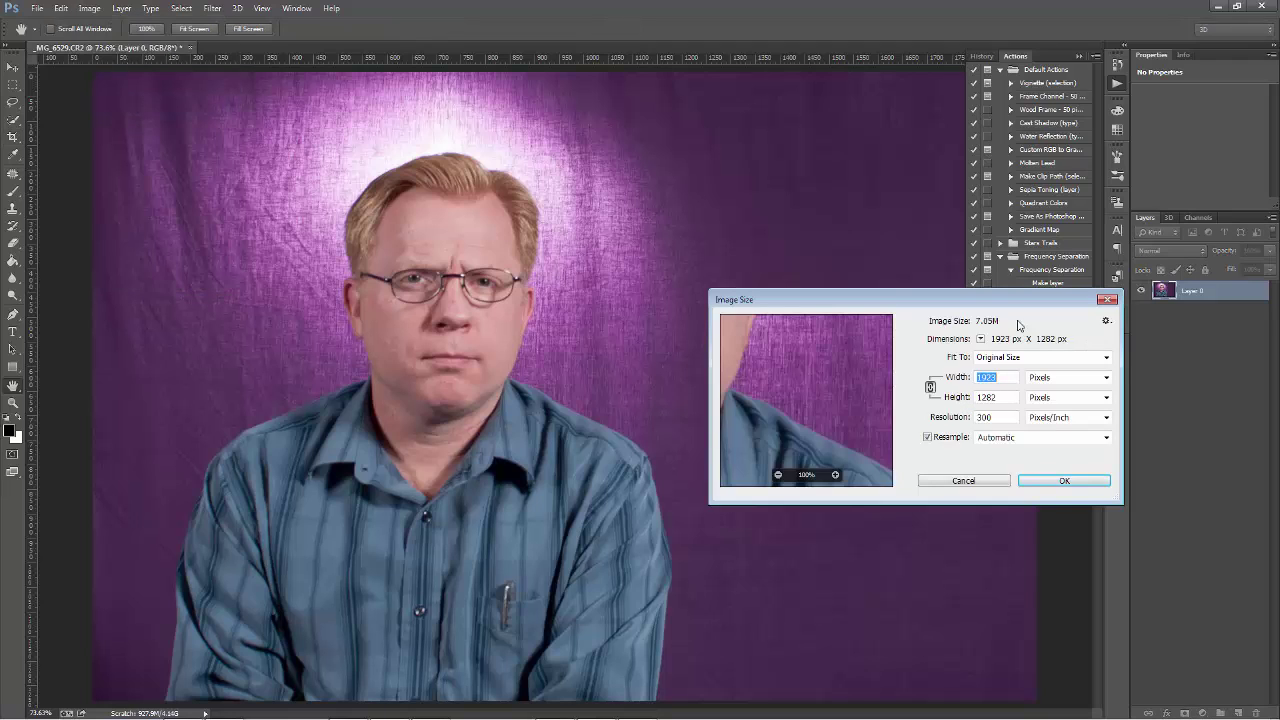
{"action": "left_click_drag", "start_coordinate": [1005, 299], "coordinate": [958, 210]}
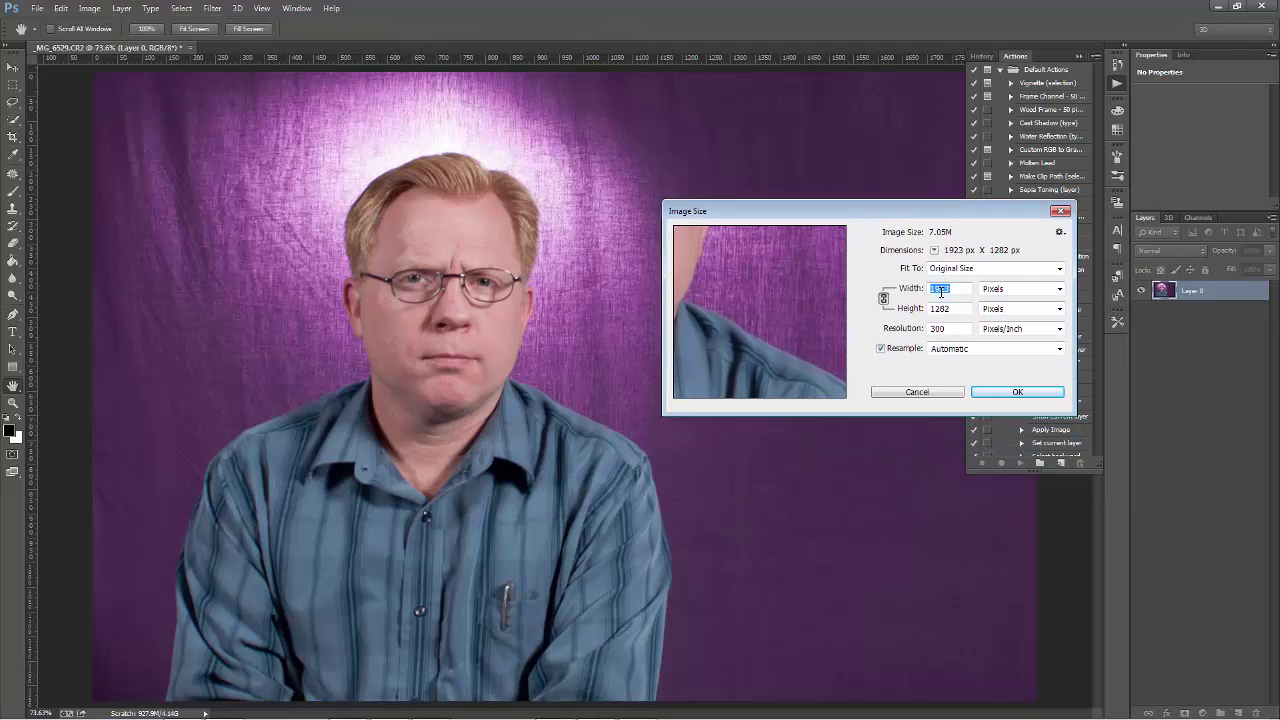
{"action": "left_click", "coordinate": [1005, 289]}
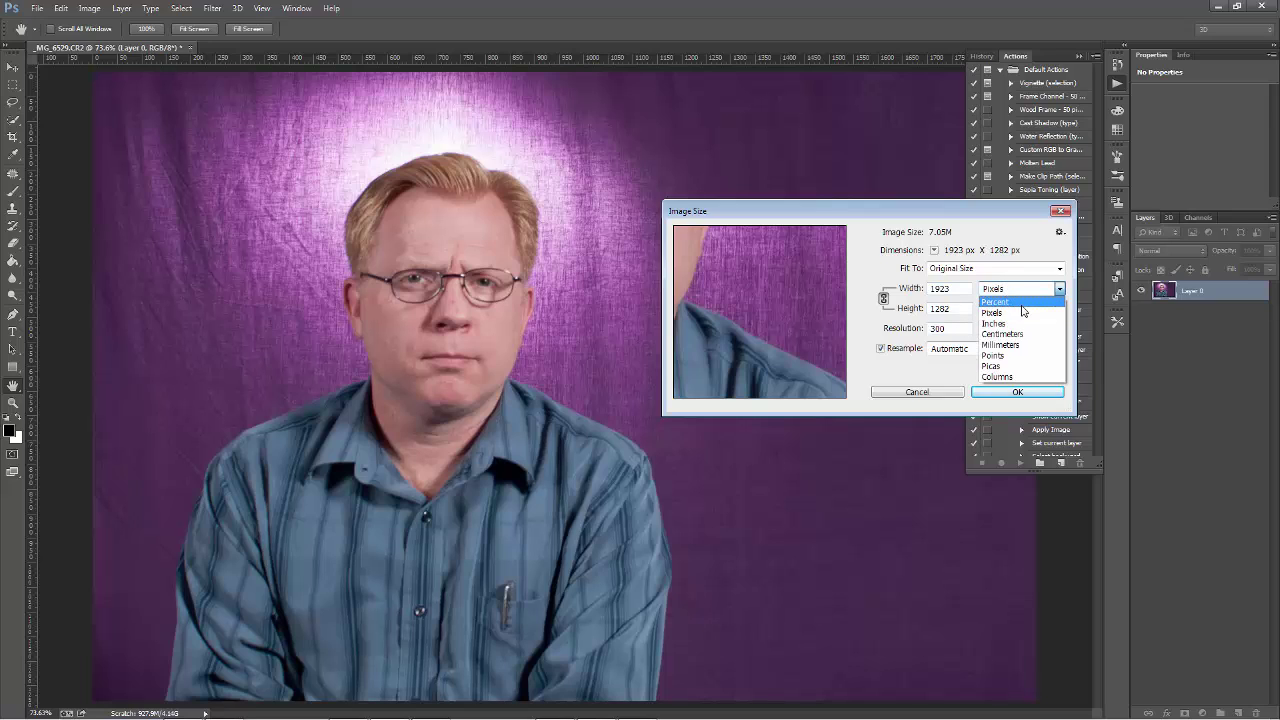
{"action": "left_click", "coordinate": [1020, 323]}
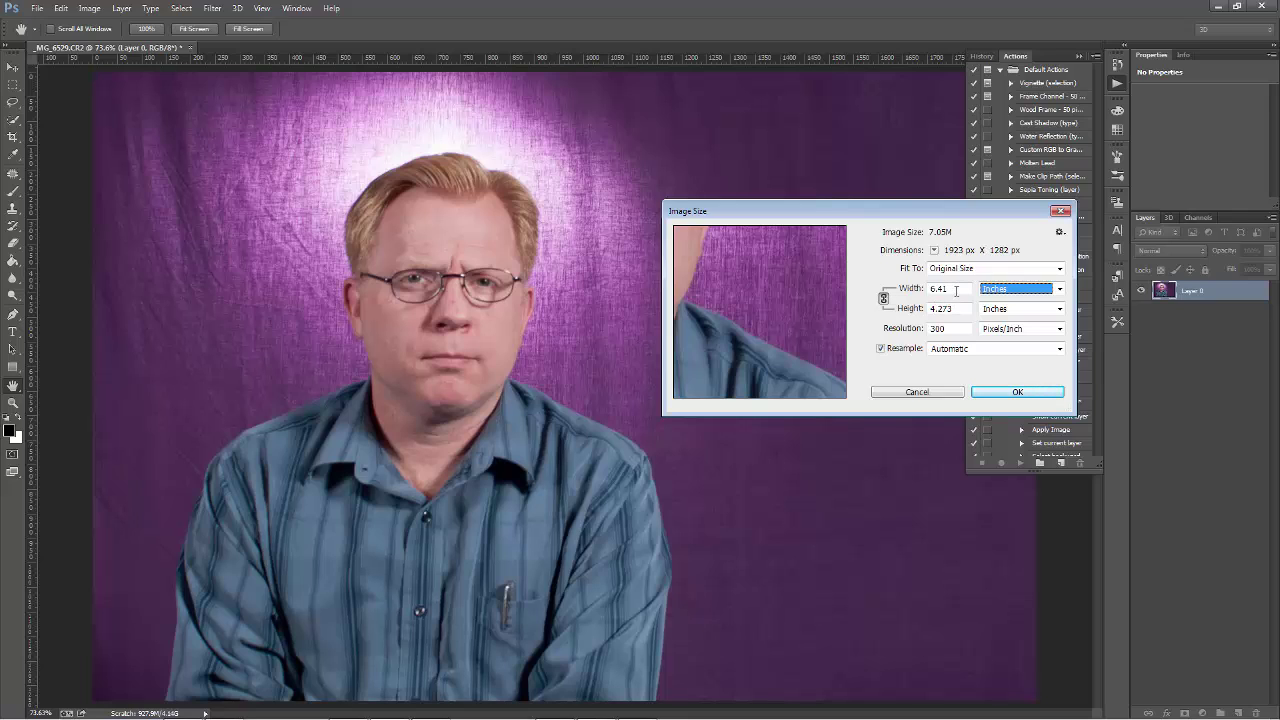
{"action": "left_click", "coordinate": [938, 289]}
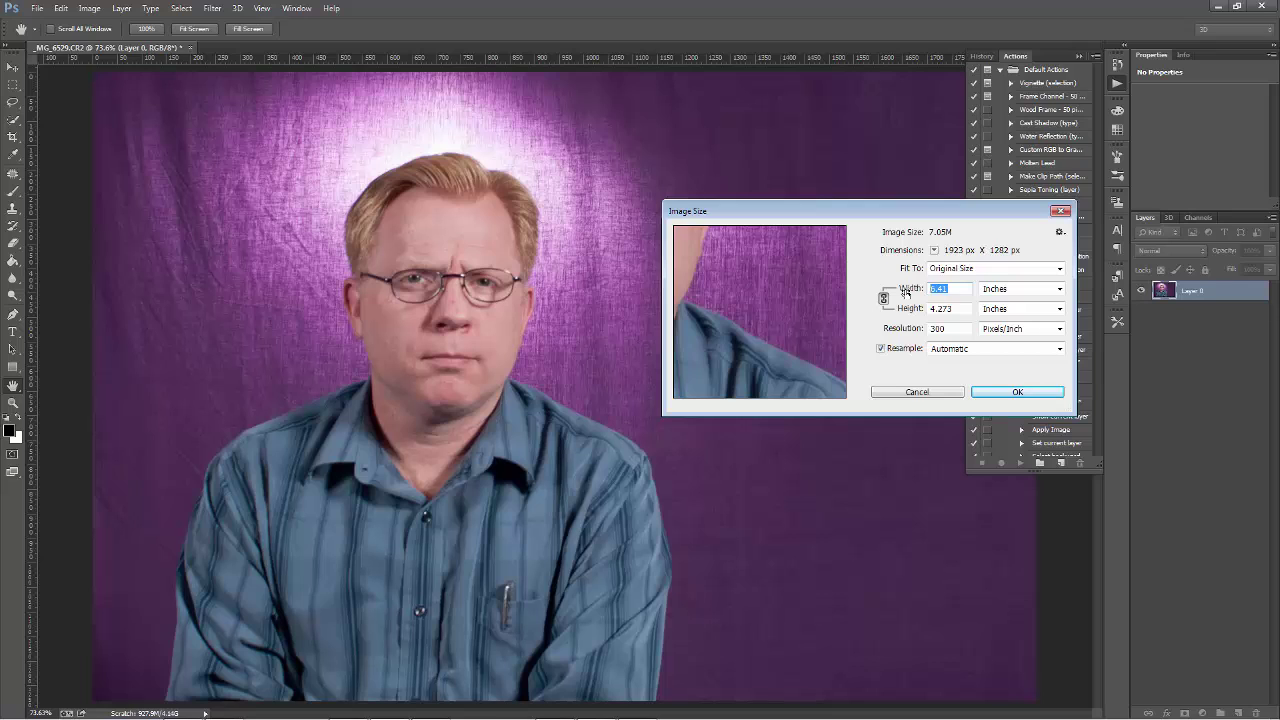
{"action": "type", "text": "6"}
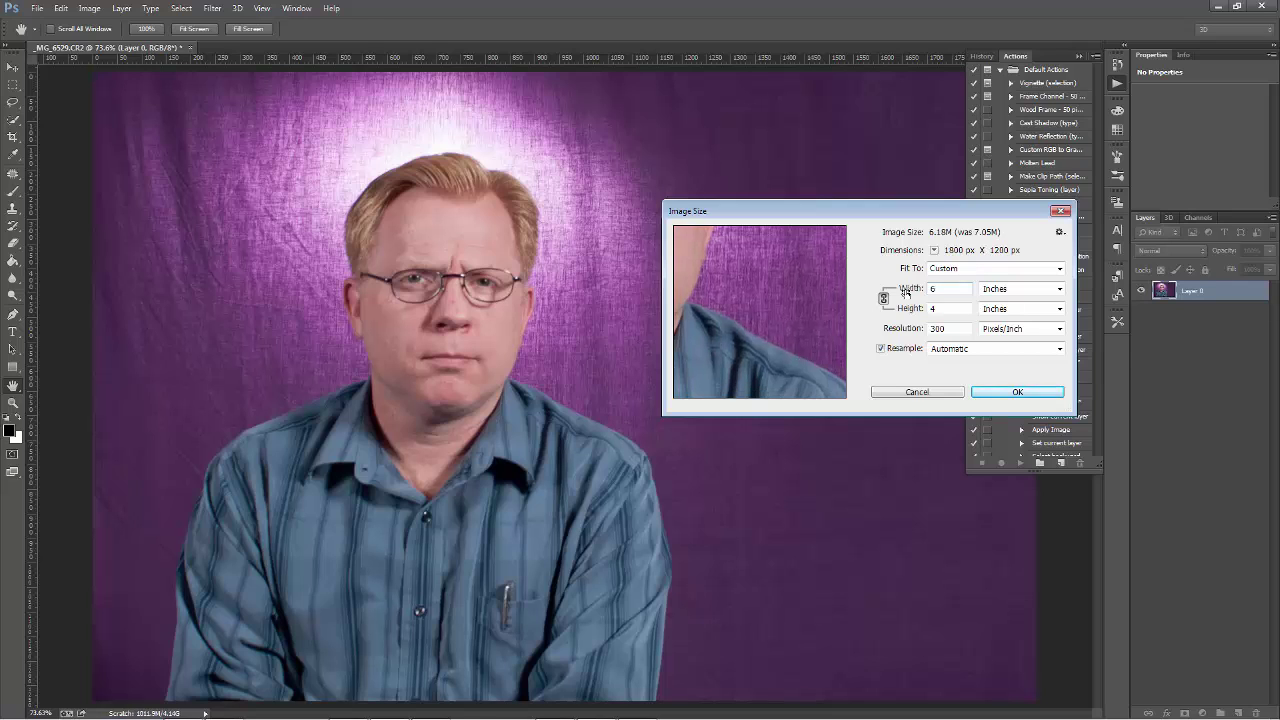
{"action": "key", "text": "Return"}
{"action": "key", "text": "c"}
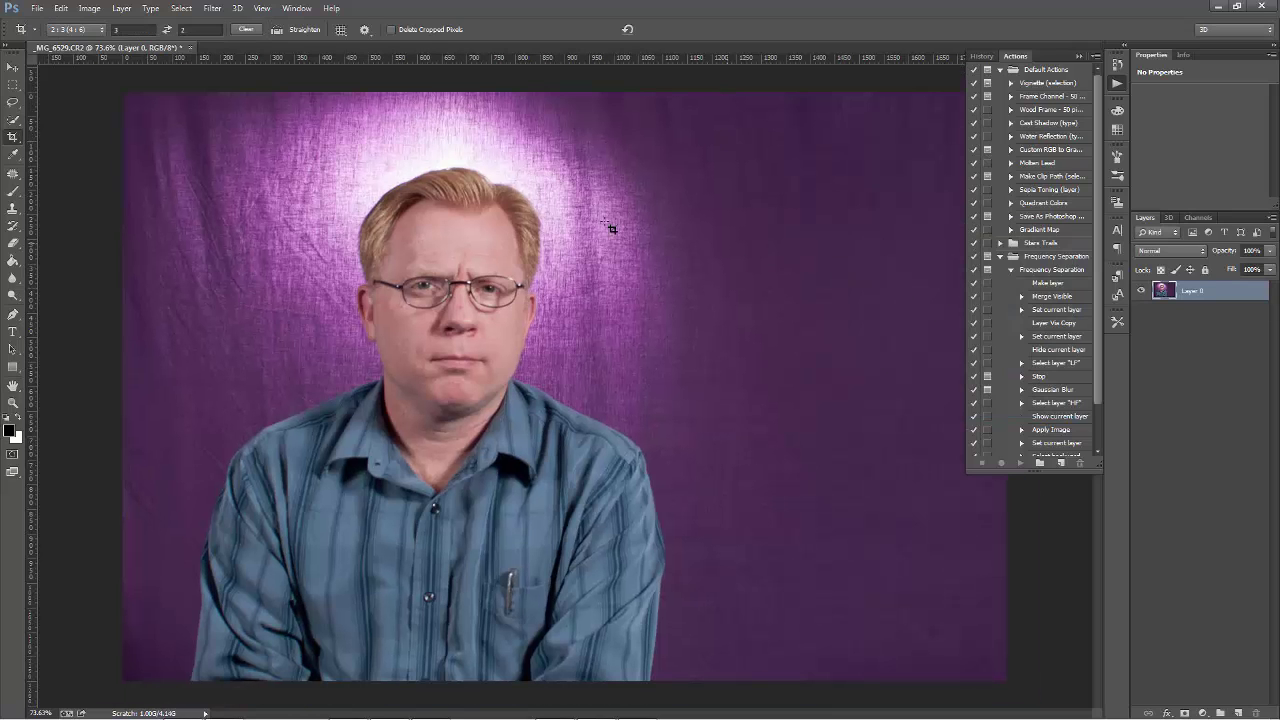
Check the resized image's dimensions and resolution in the Image Size settings, and leave without changing anything
{"action": "left_click", "coordinate": [92, 9]}
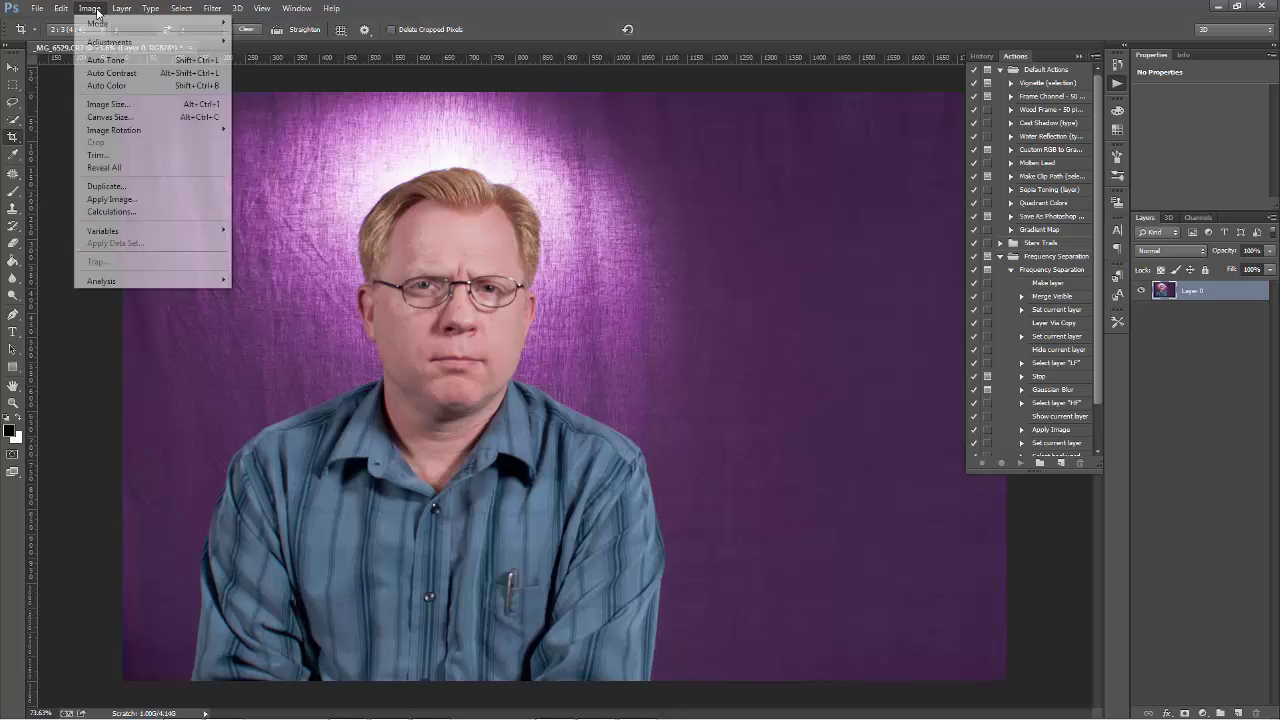
{"action": "left_click", "coordinate": [140, 105]}
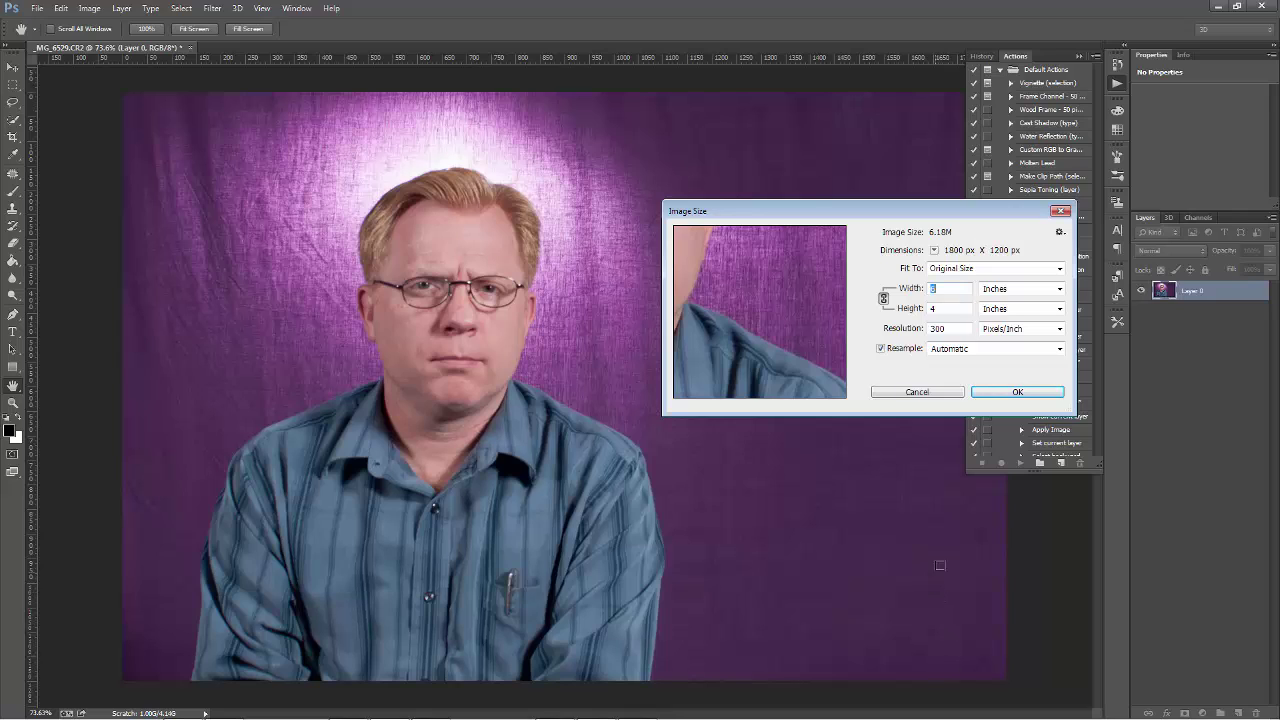
{"action": "mouse_move", "coordinate": [834, 322]}
{"action": "left_click_drag", "start_coordinate": [963, 327], "coordinate": [927, 329]}
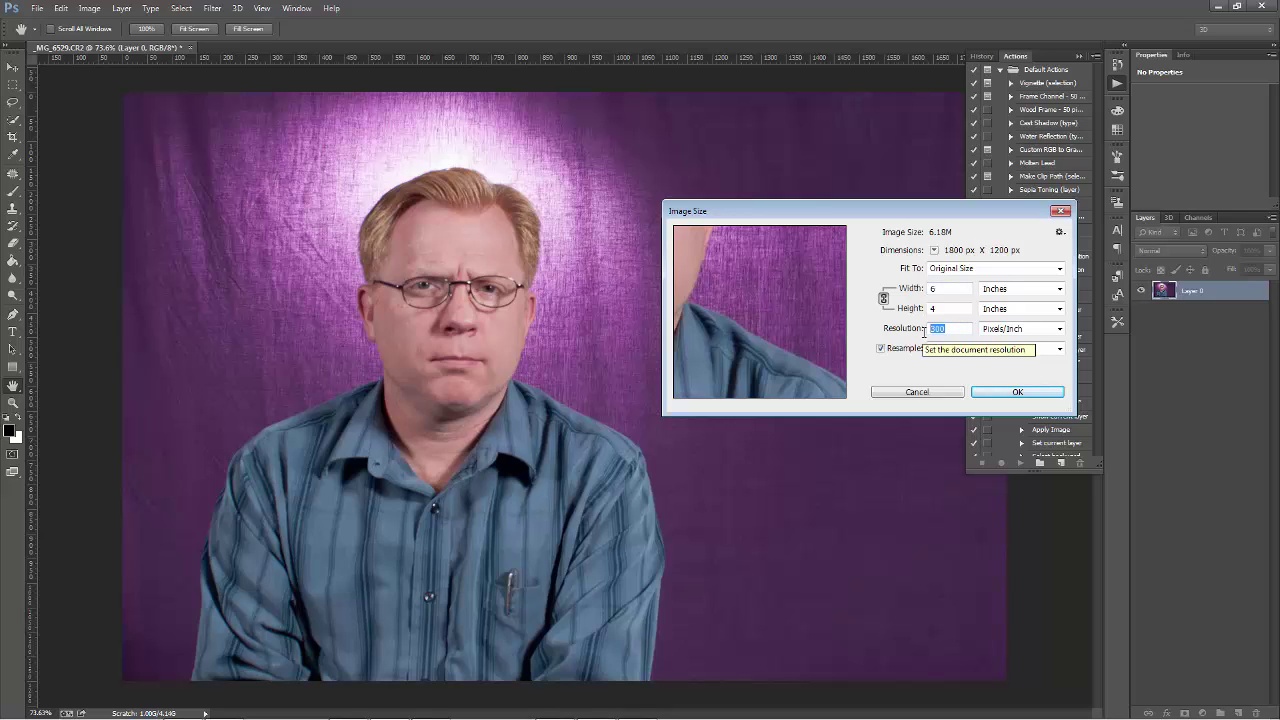
{"action": "left_click", "coordinate": [945, 392]}
{"action": "key", "text": "c"}
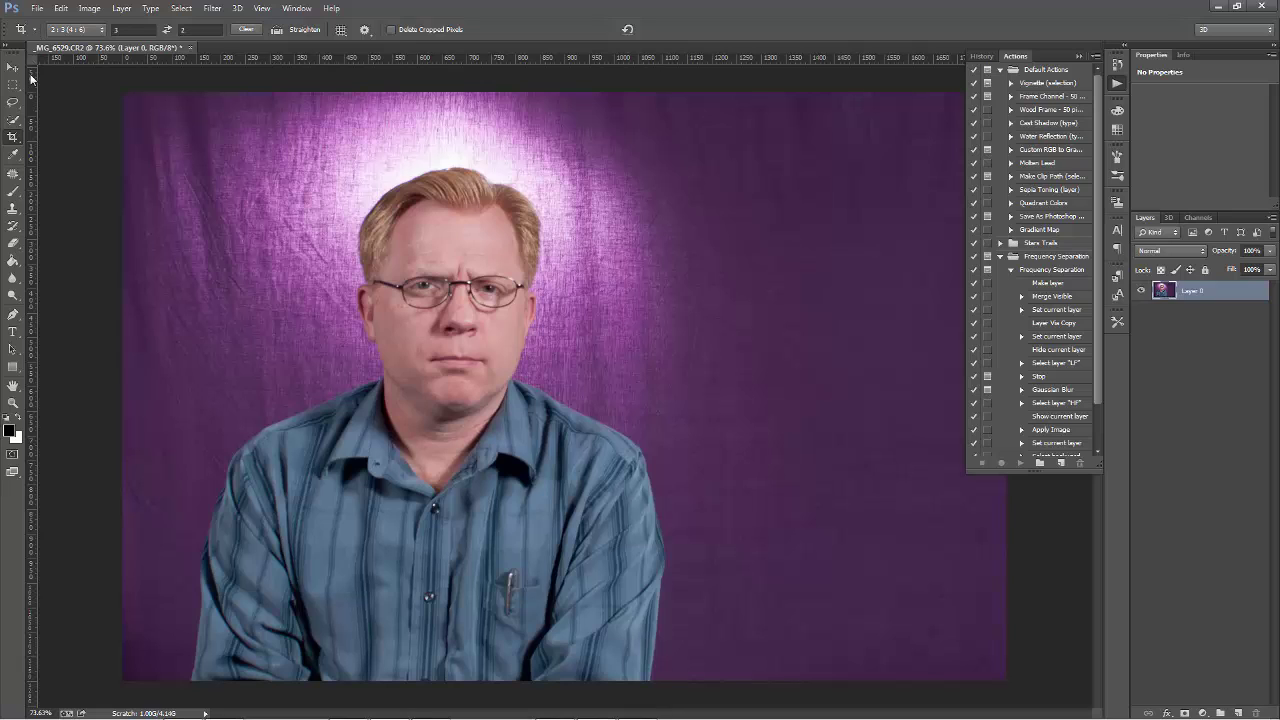
Copy the whole cropped image and paste it into a new 1800 by 1200 pixel, 300 pixels/inch document with a white background
{"action": "key", "text": "ctrl+a"}
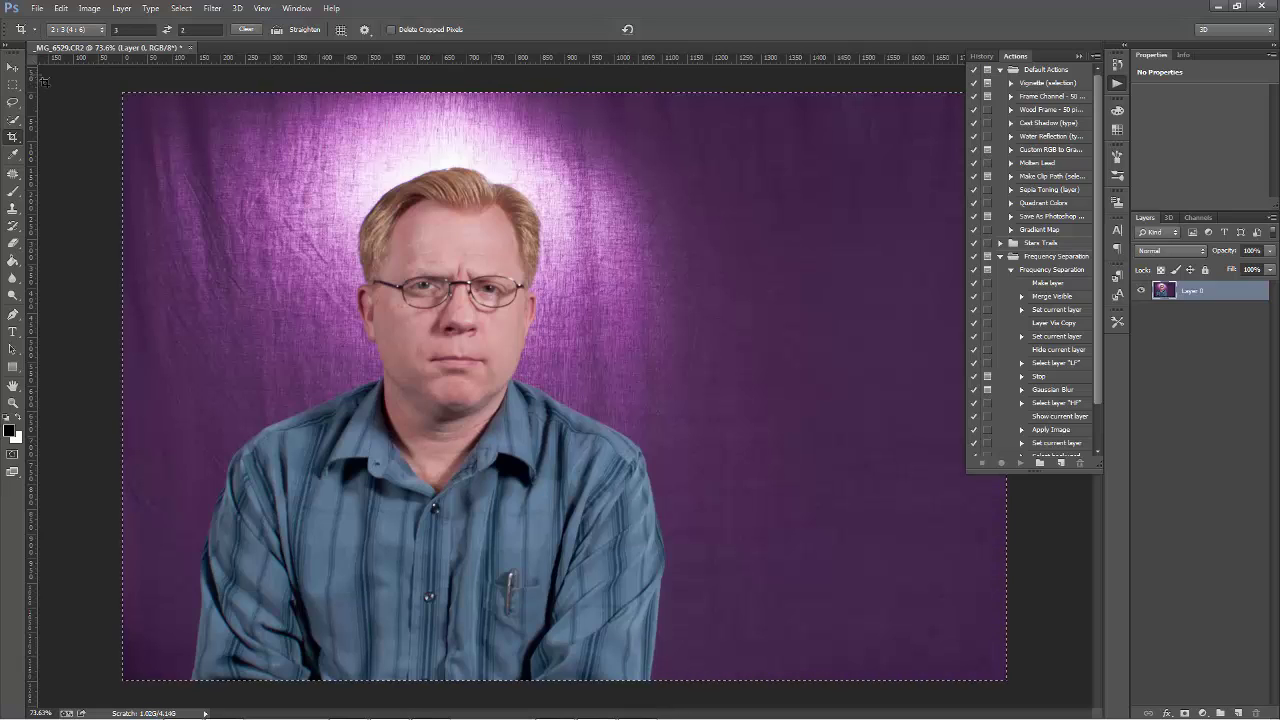
{"action": "left_click", "coordinate": [33, 9]}
{"action": "left_click", "coordinate": [48, 22]}
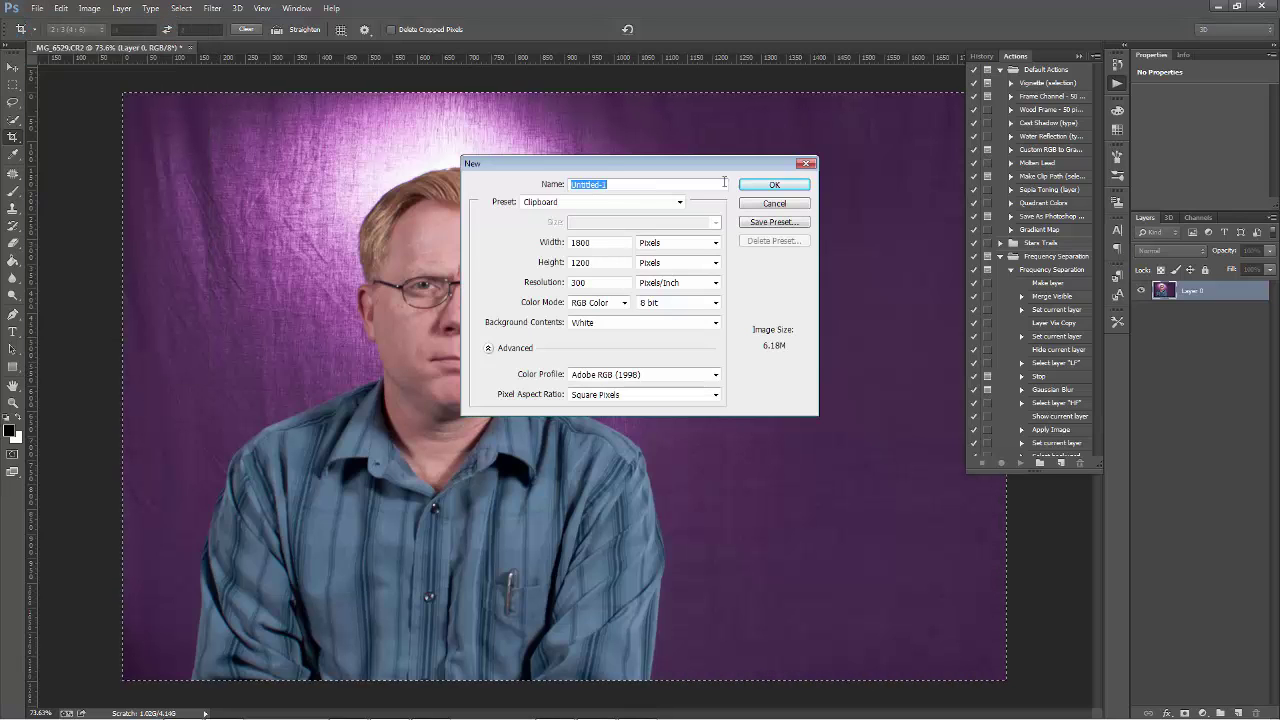
{"action": "left_click", "coordinate": [774, 185]}
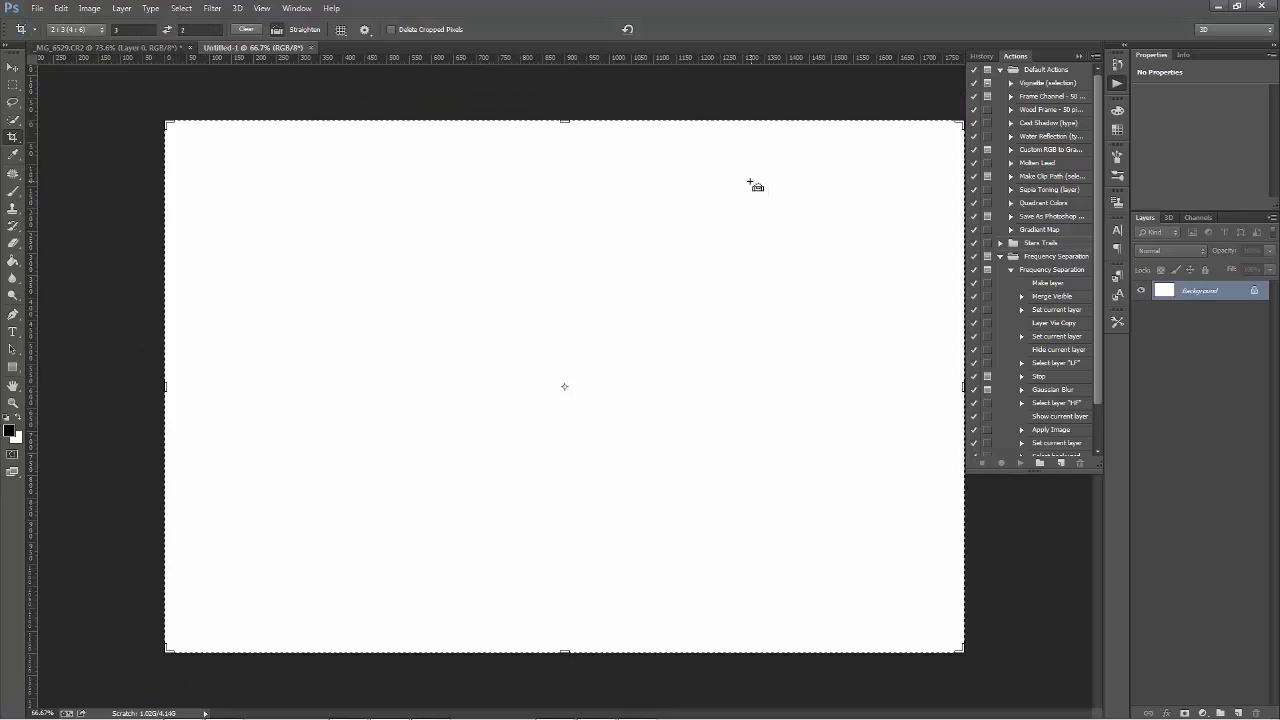
{"action": "key", "text": "ctrl+v"}
Compare the original document with the pasted copy, fitting the copy to the window
{"action": "left_click", "coordinate": [150, 48]}
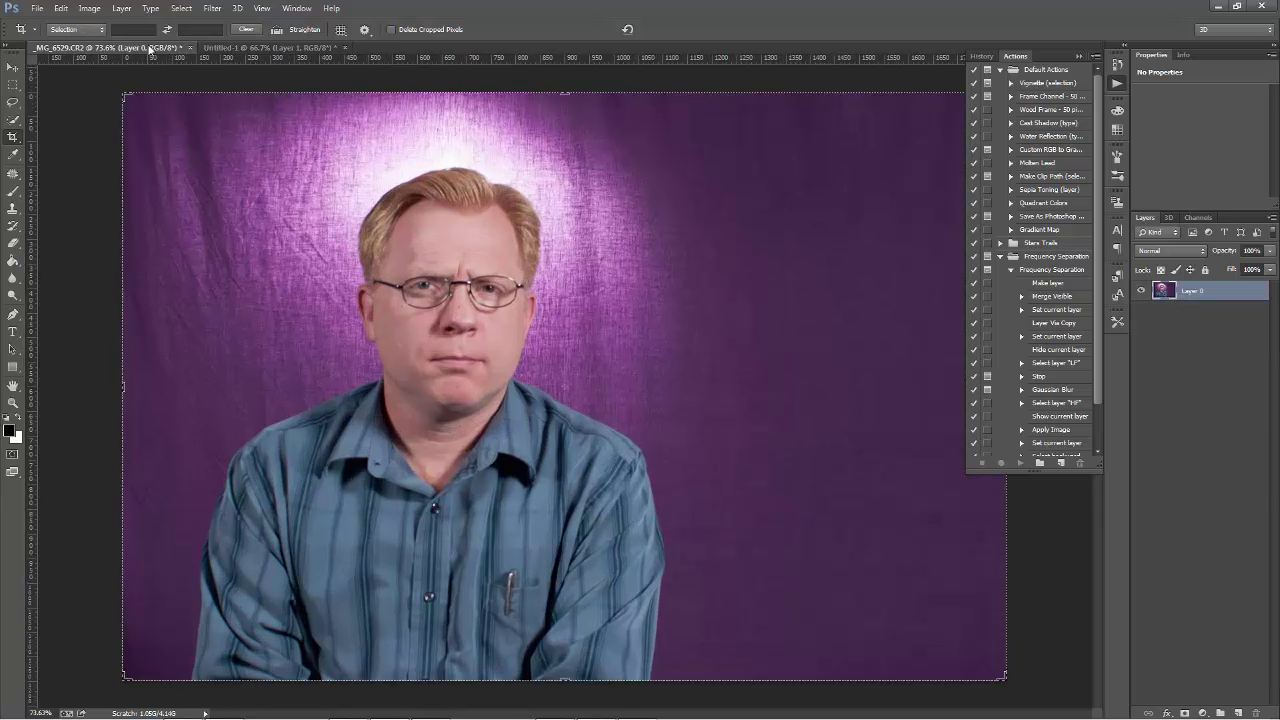
{"action": "left_click", "coordinate": [286, 48]}
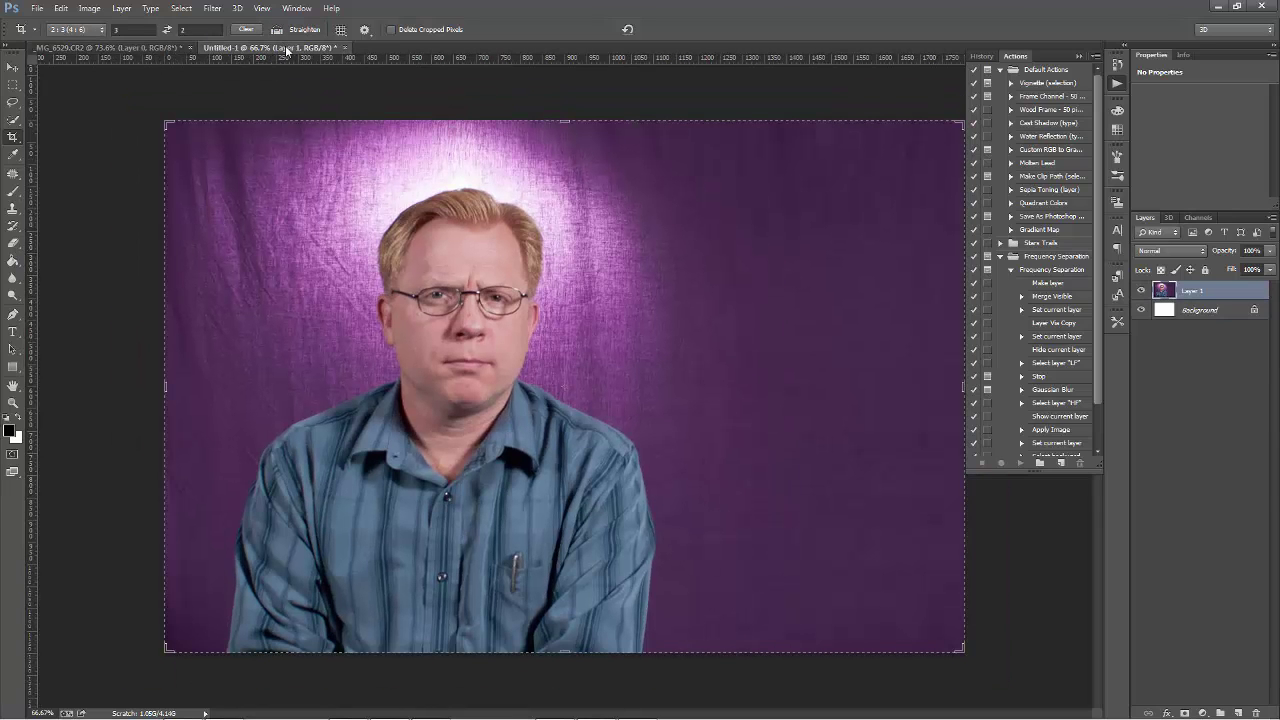
{"action": "key", "text": "ctrl+0"}
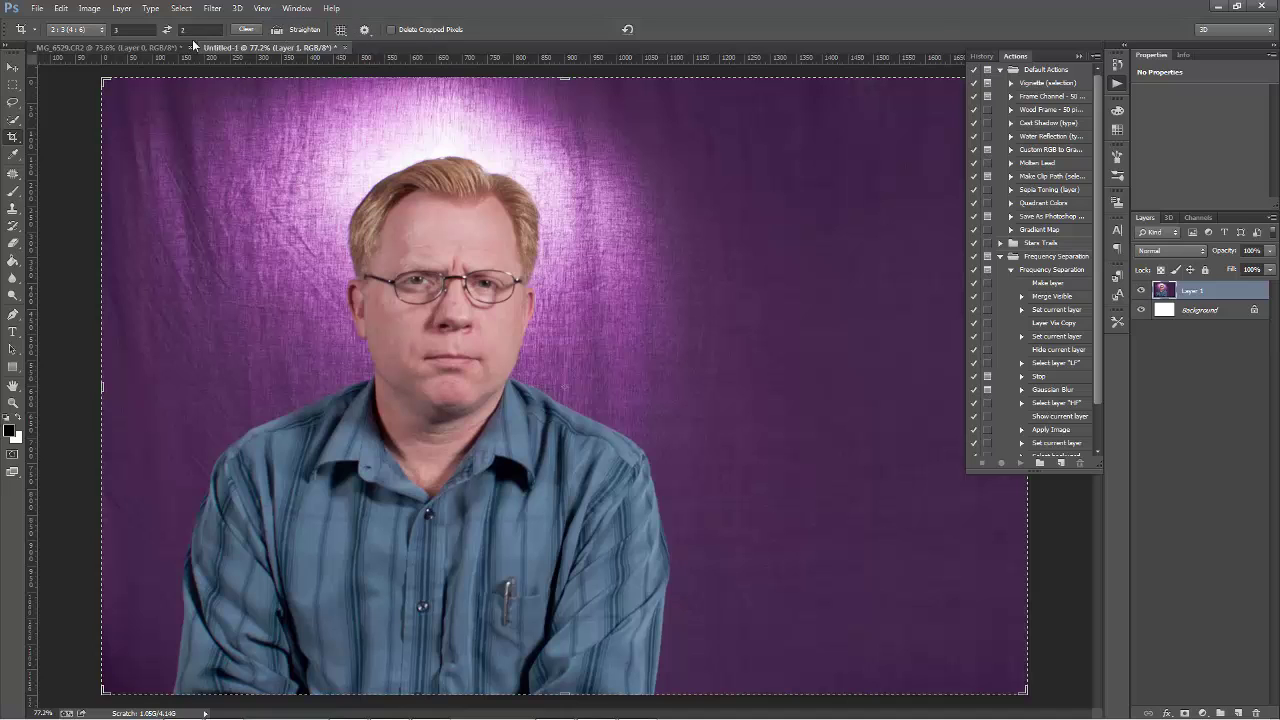
{"action": "left_click", "coordinate": [153, 48]}
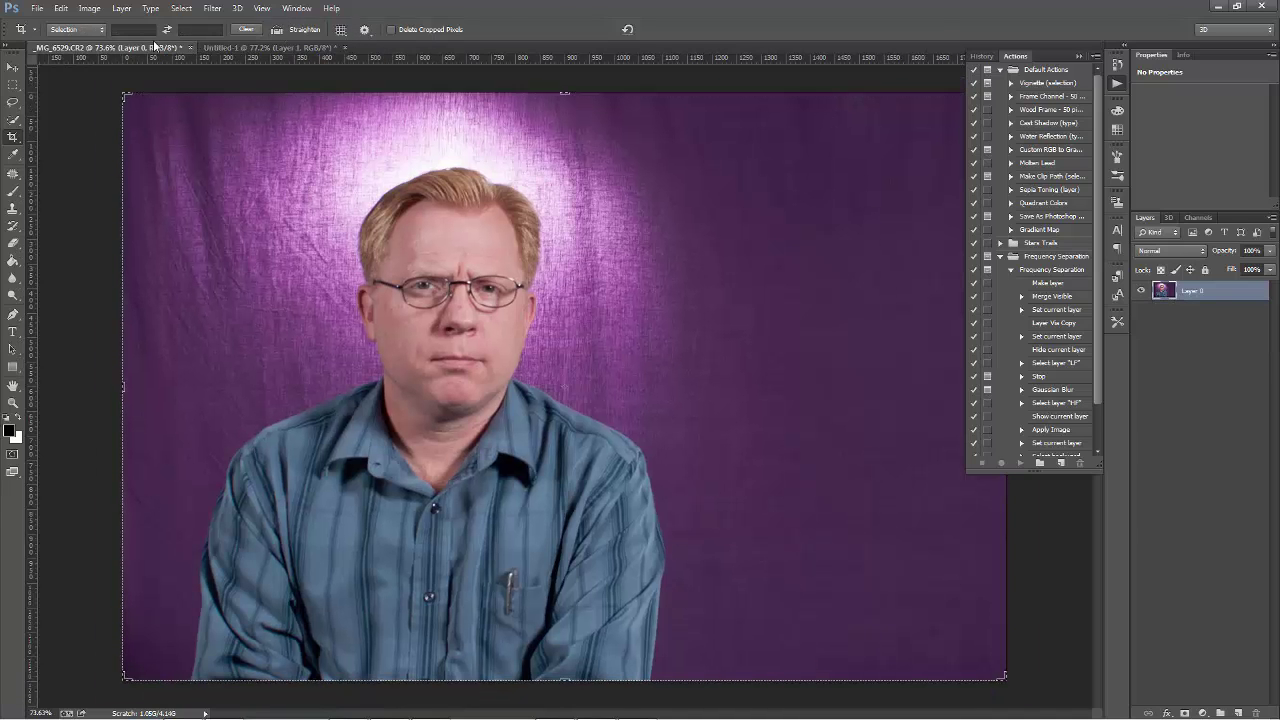
{"action": "left_click", "coordinate": [252, 48]}
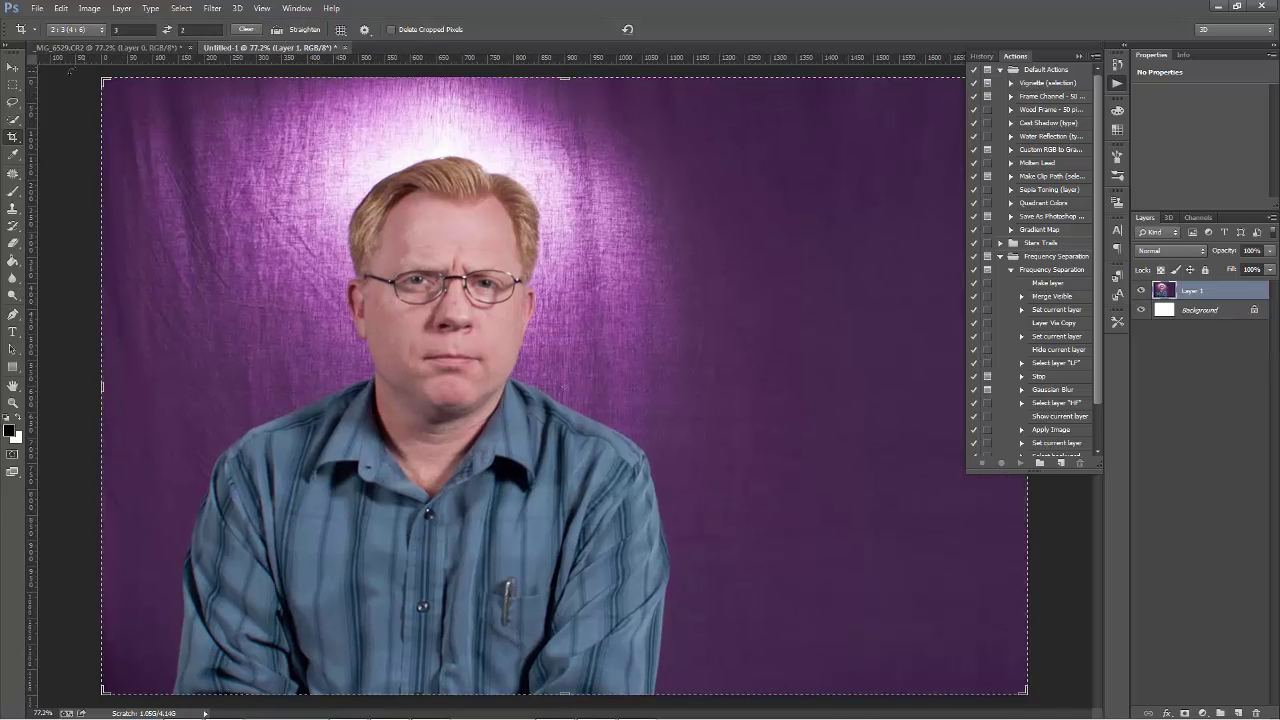
Switch to the Move tool and clear the selection in the original _MG_6529.CR2 document
{"action": "left_click", "coordinate": [8, 72]}
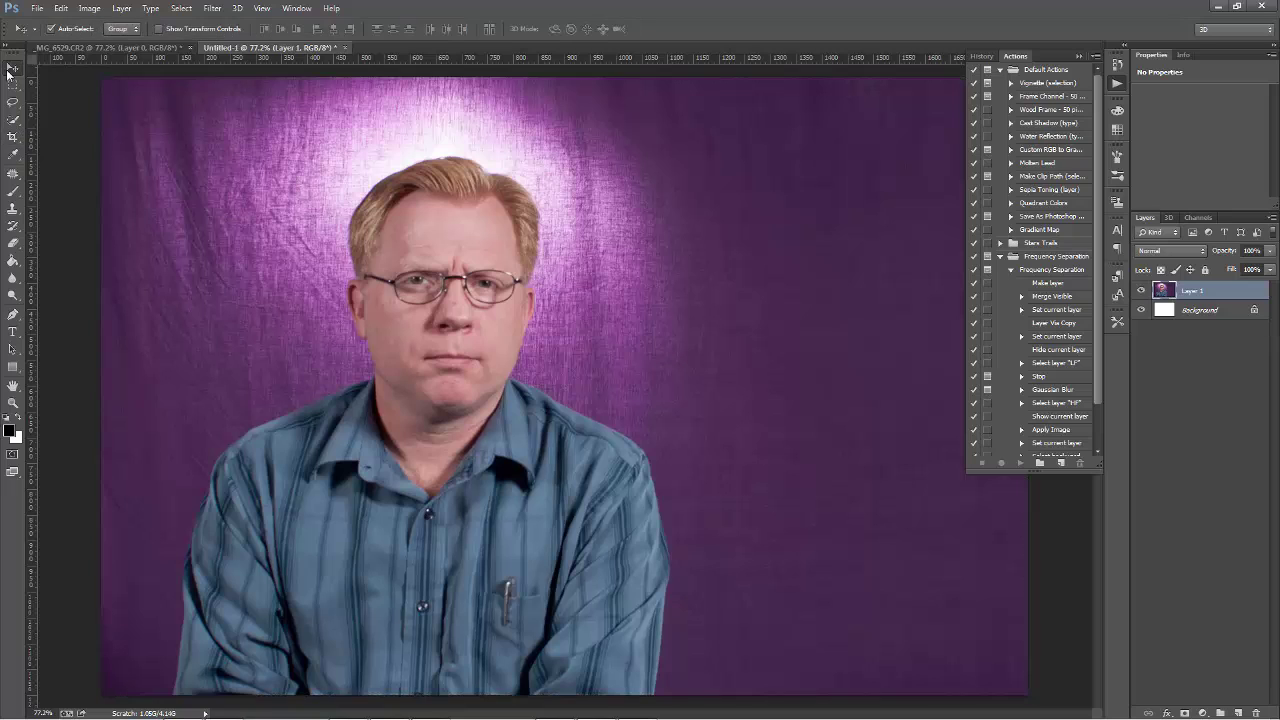
{"action": "left_click", "coordinate": [155, 50]}
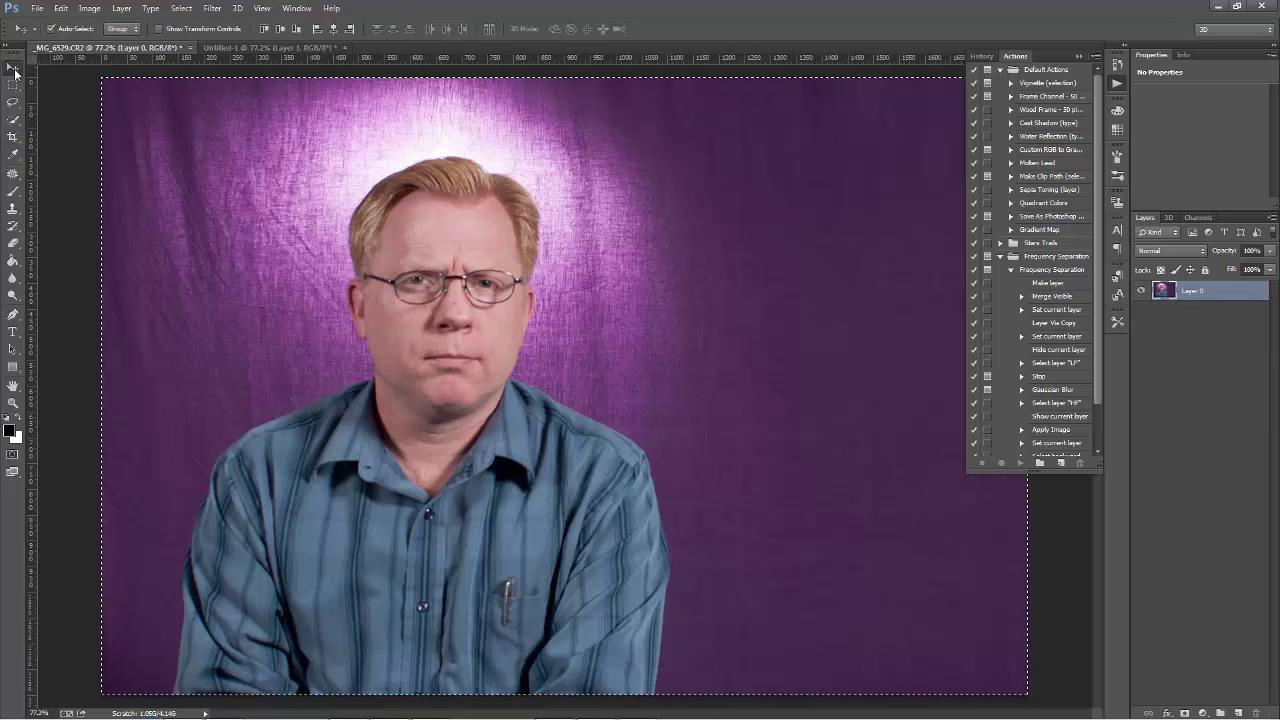
{"action": "key", "text": "ctrl+d"}
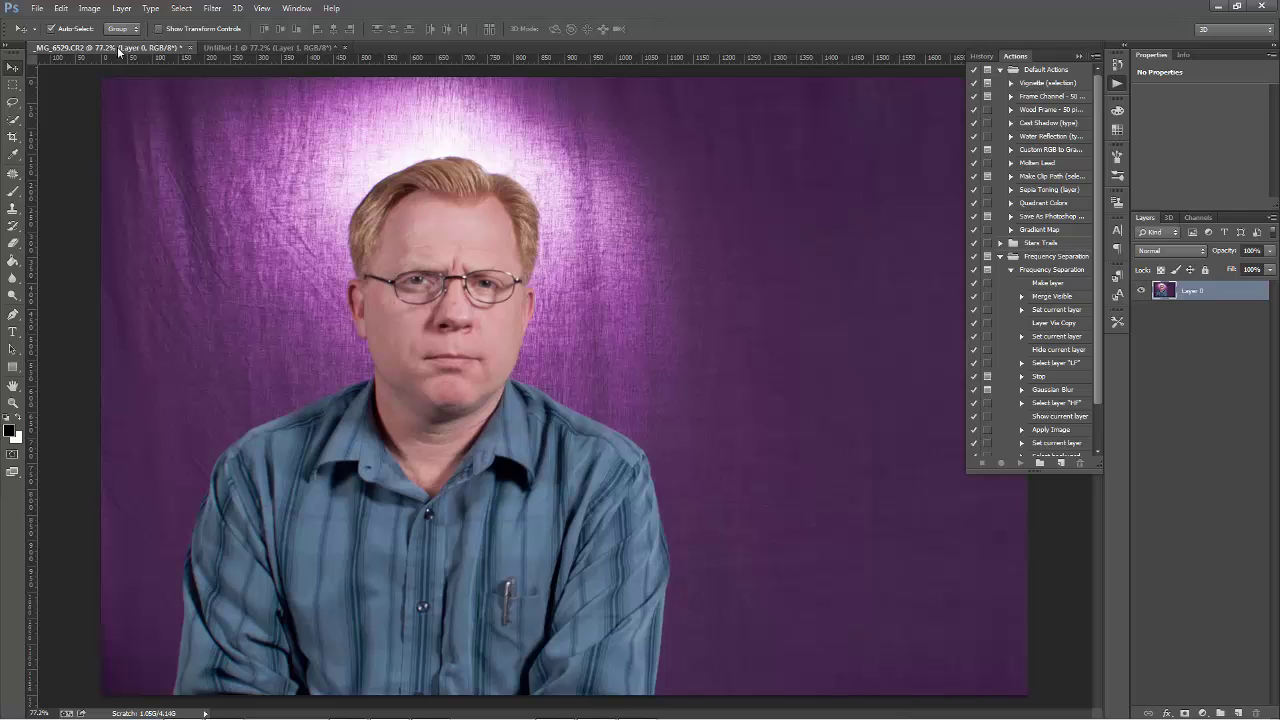
Resample the pasted copy in the Untitled-1 document to a resolution of 72 pixels/inch, keeping it 6 by 4 inches
{"action": "left_click", "coordinate": [212, 50]}
{"action": "left_click", "coordinate": [150, 50]}
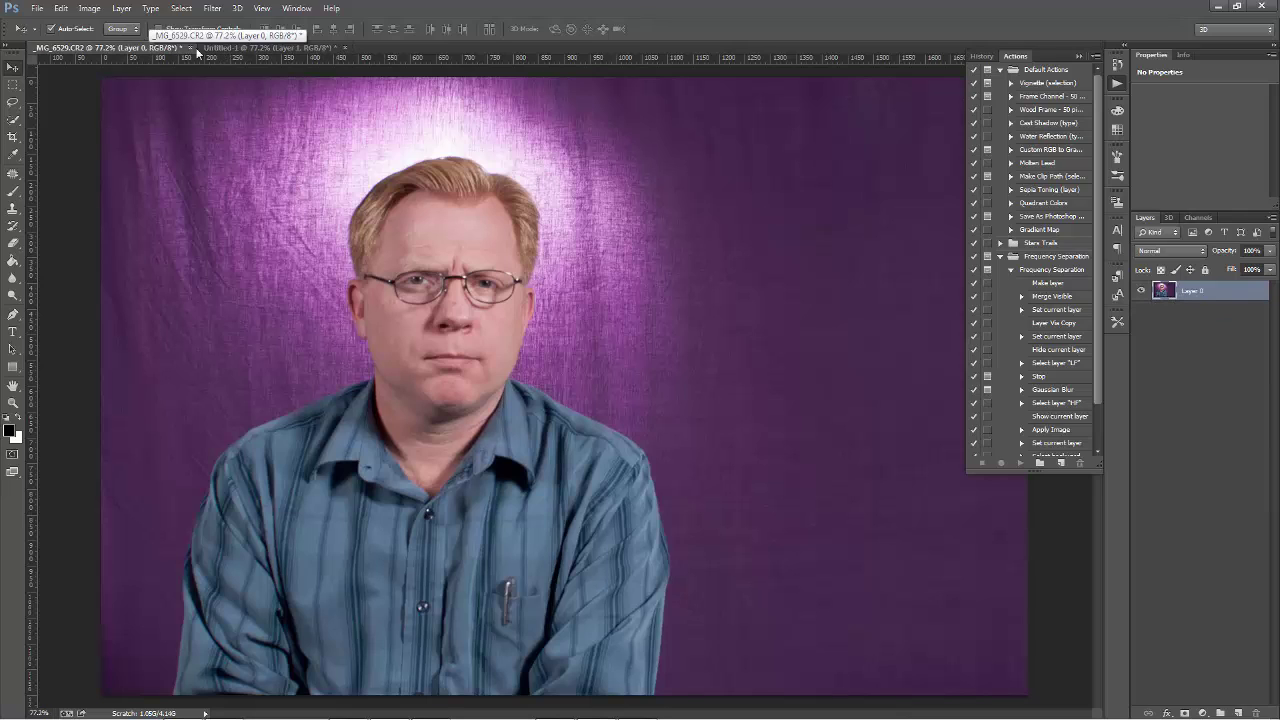
{"action": "left_click", "coordinate": [262, 50]}
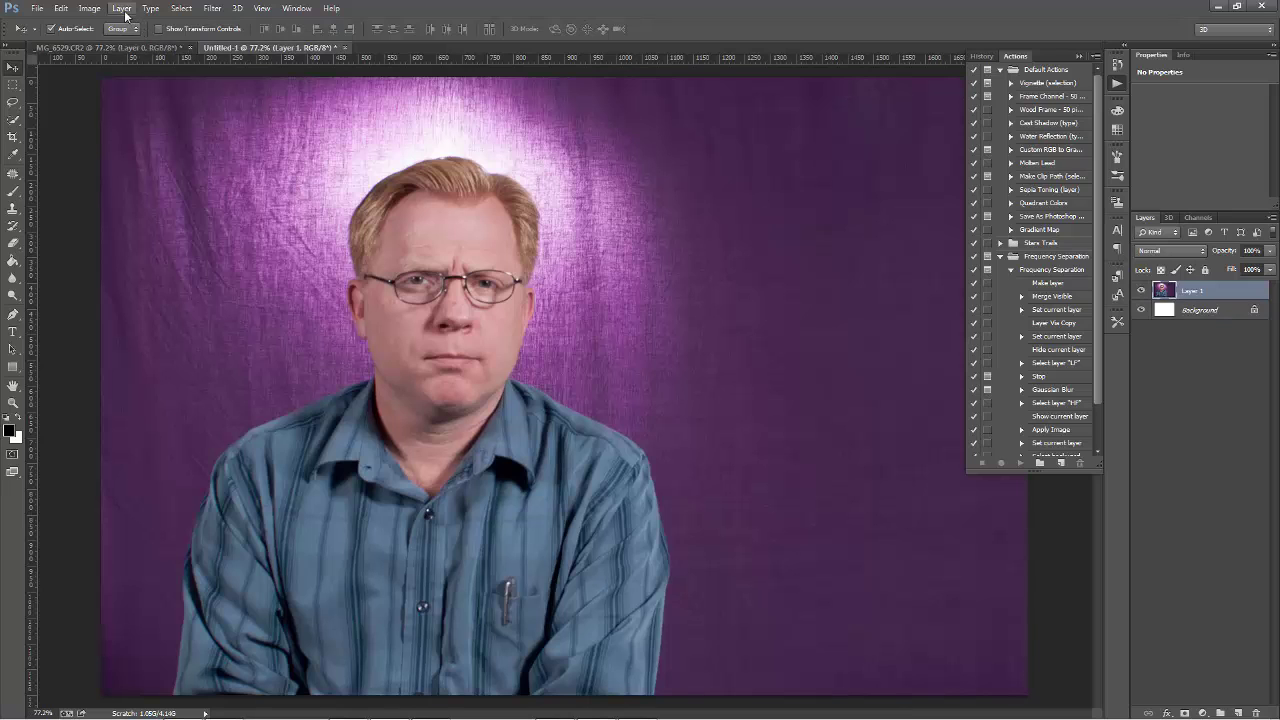
{"action": "left_click", "coordinate": [89, 8]}
{"action": "left_click", "coordinate": [126, 104]}
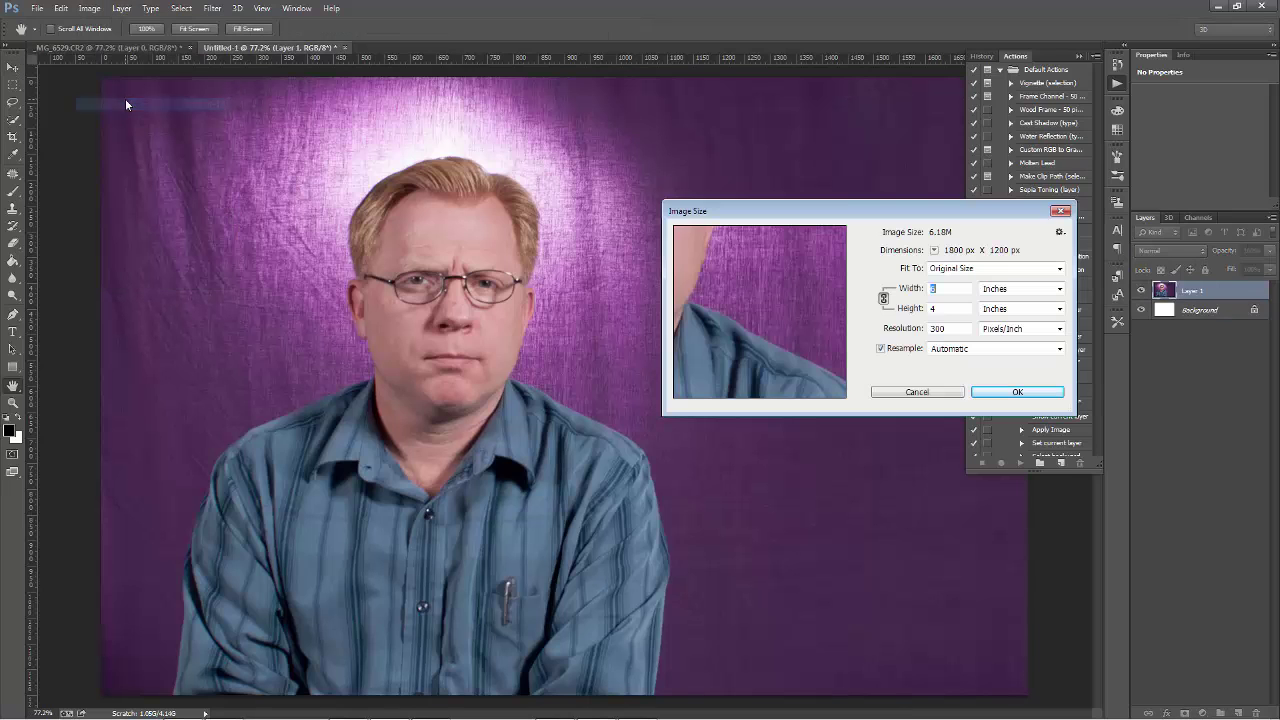
{"action": "double_click", "coordinate": [950, 329]}
{"action": "type", "text": "72"}
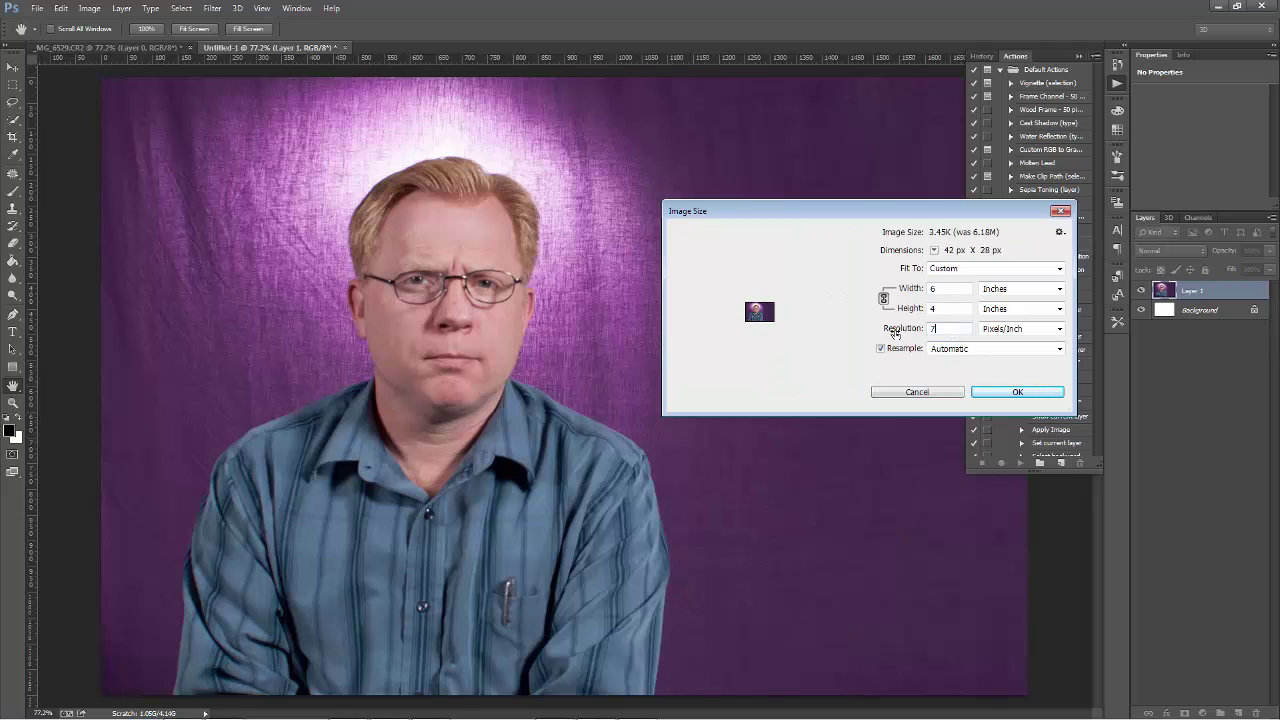
{"action": "left_click", "coordinate": [1018, 392]}
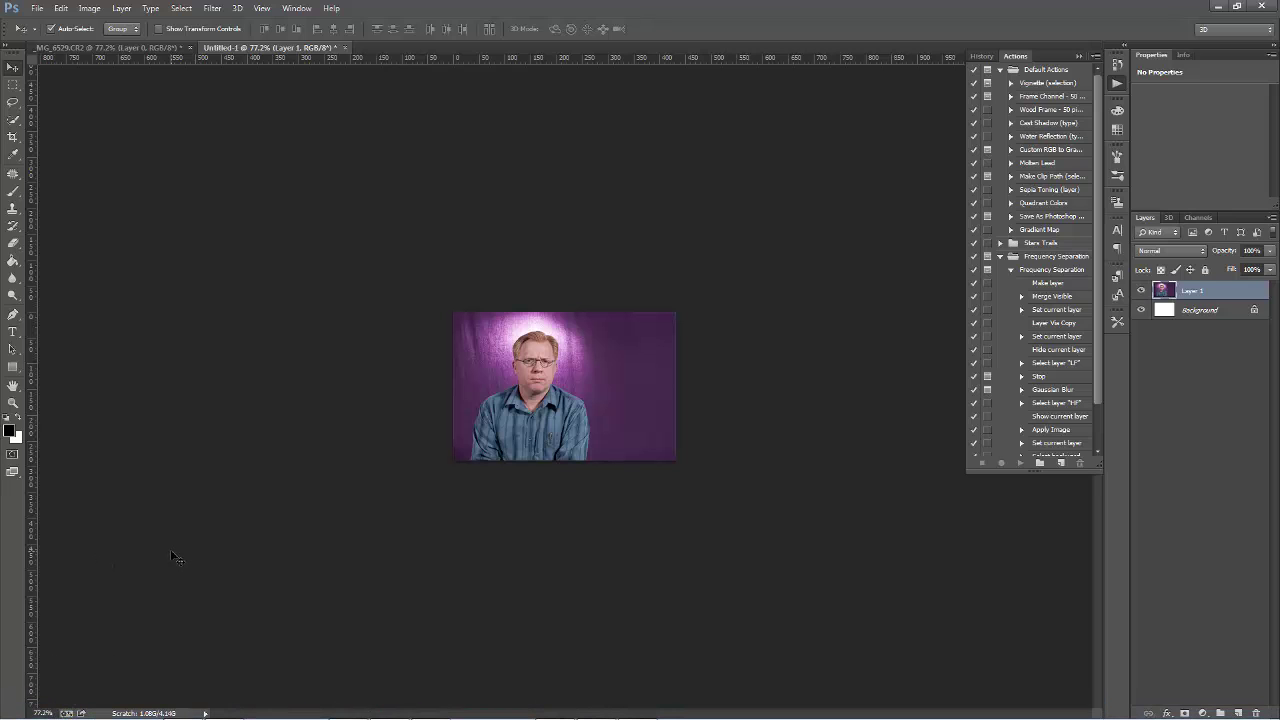
View the 72 pixels/inch copy and the original _MG_6529.CR2 document at 100% to compare their on-screen sizes
{"action": "key", "text": "ctrl+1"}
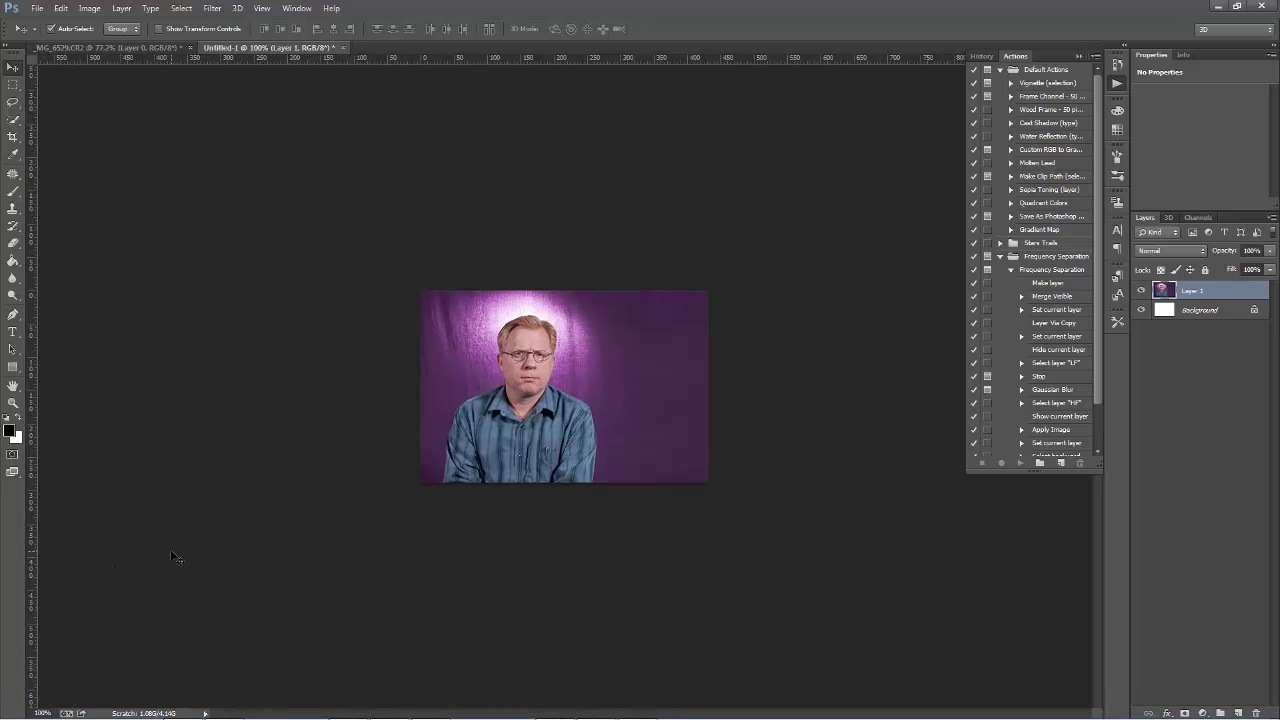
{"action": "left_click", "coordinate": [110, 47]}
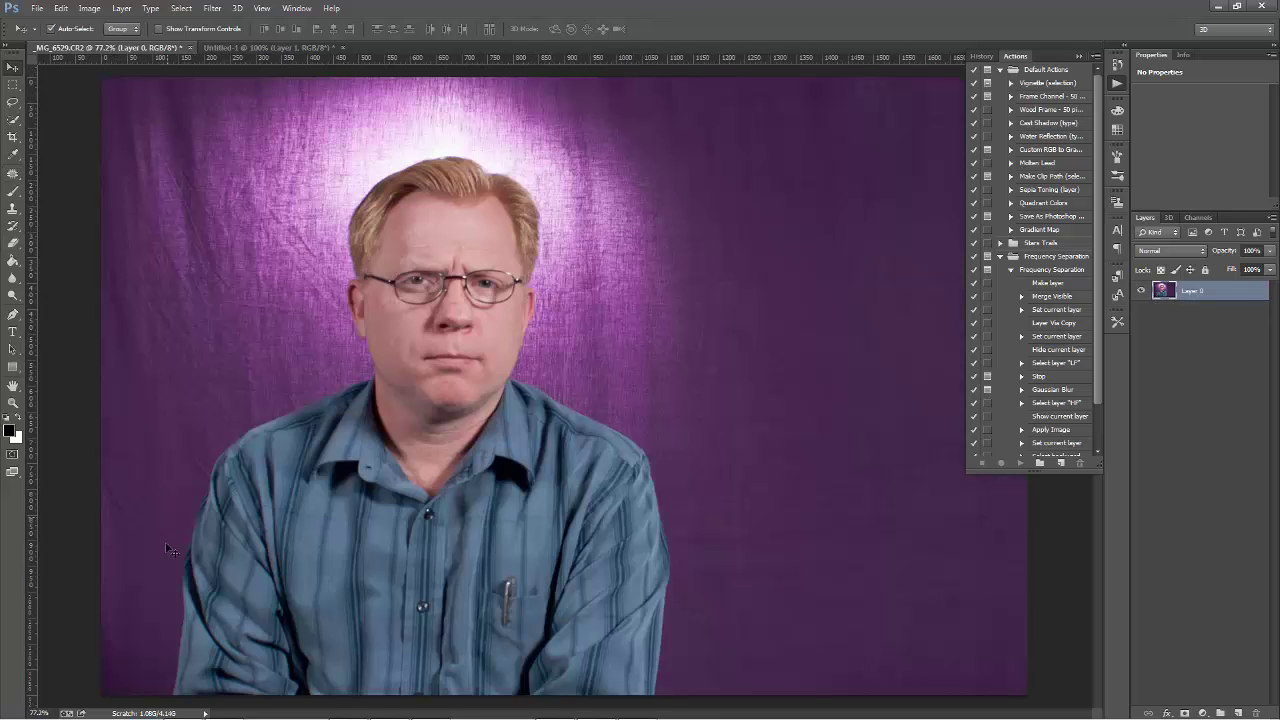
{"action": "key", "text": "ctrl+plus"}
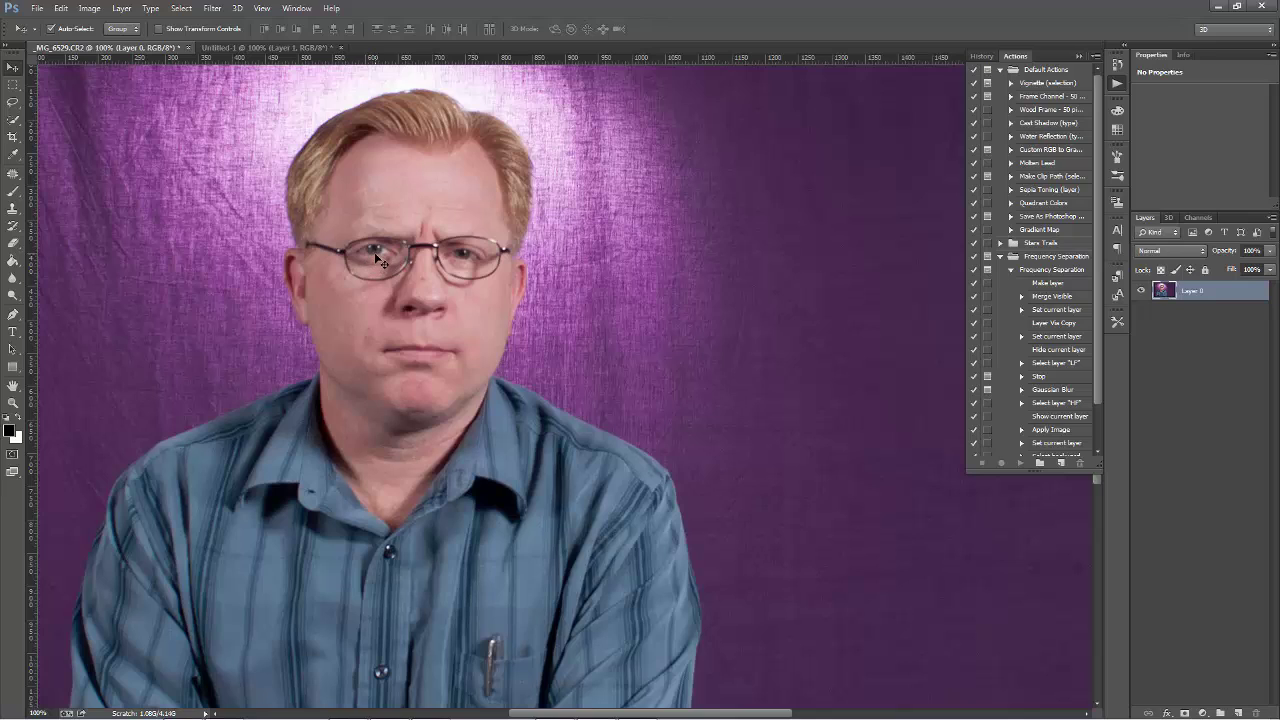
Enlarge the low-resolution copy to 400% and compare its facial detail with the original document
{"action": "left_click", "coordinate": [270, 47]}
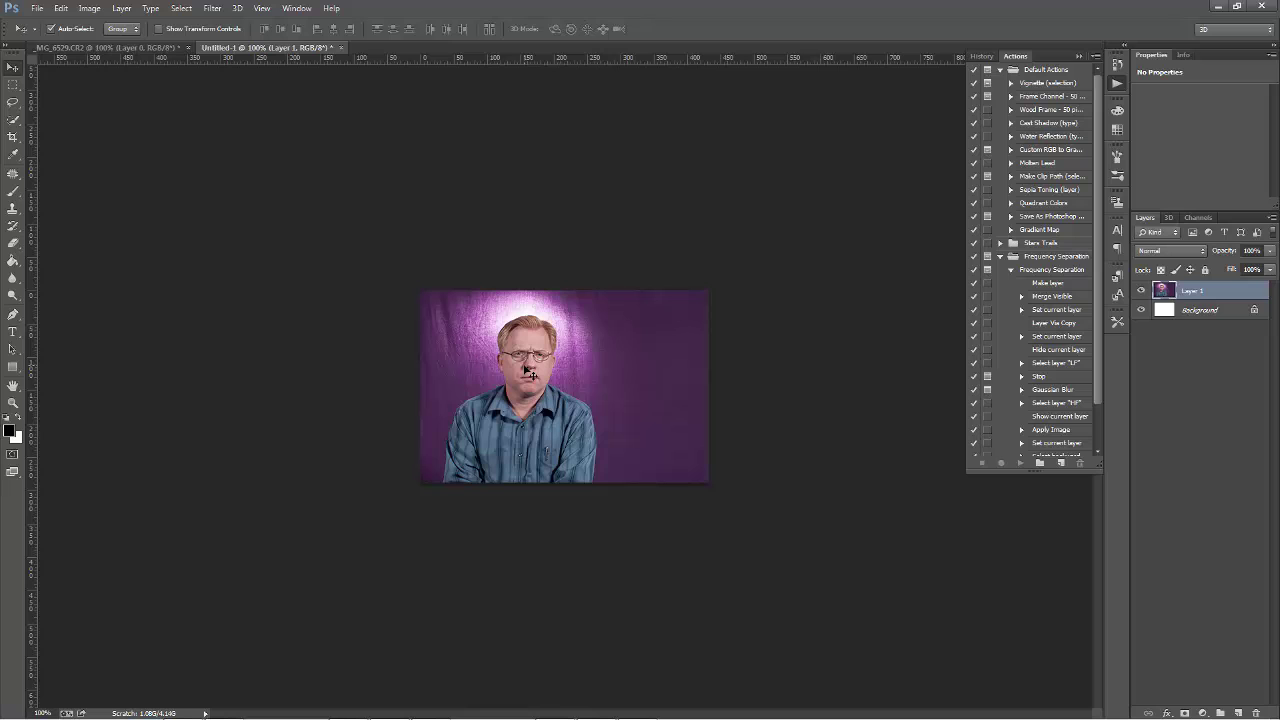
{"action": "key", "text": "ctrl+plus"}
{"action": "key", "text": "ctrl+plus"}
{"action": "key", "text": "ctrl+plus"}
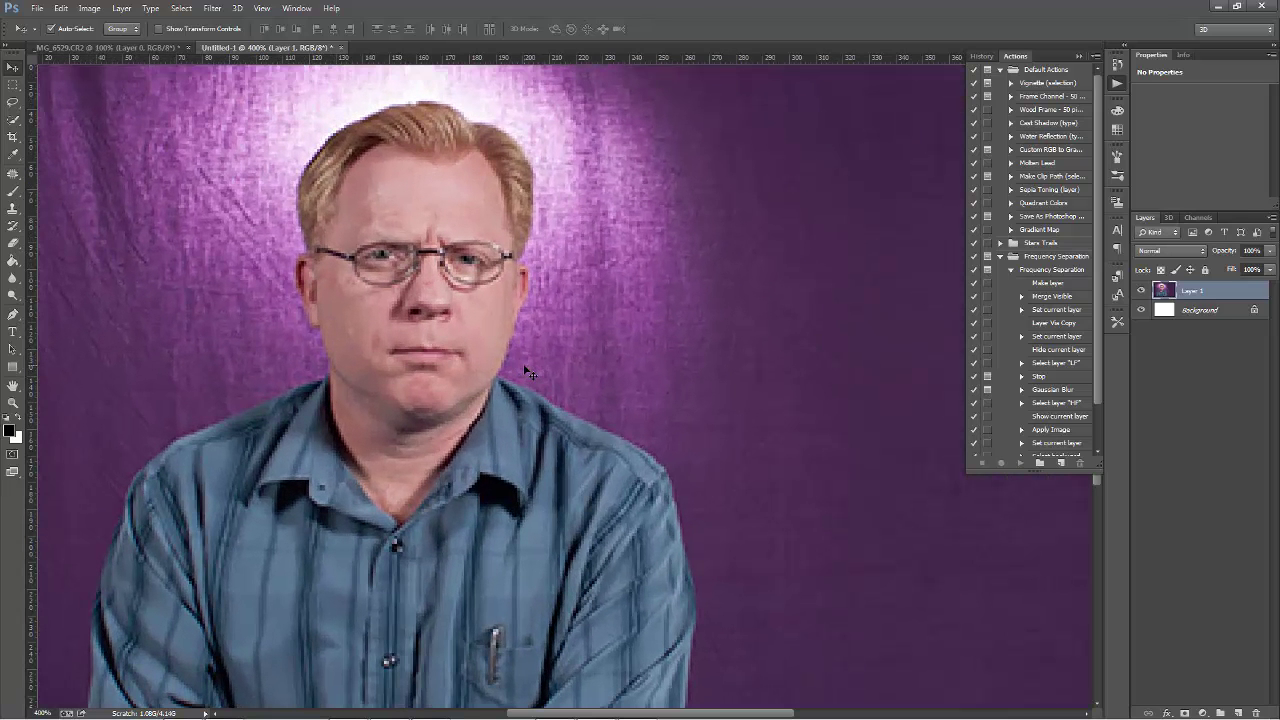
{"action": "left_click", "coordinate": [143, 48]}
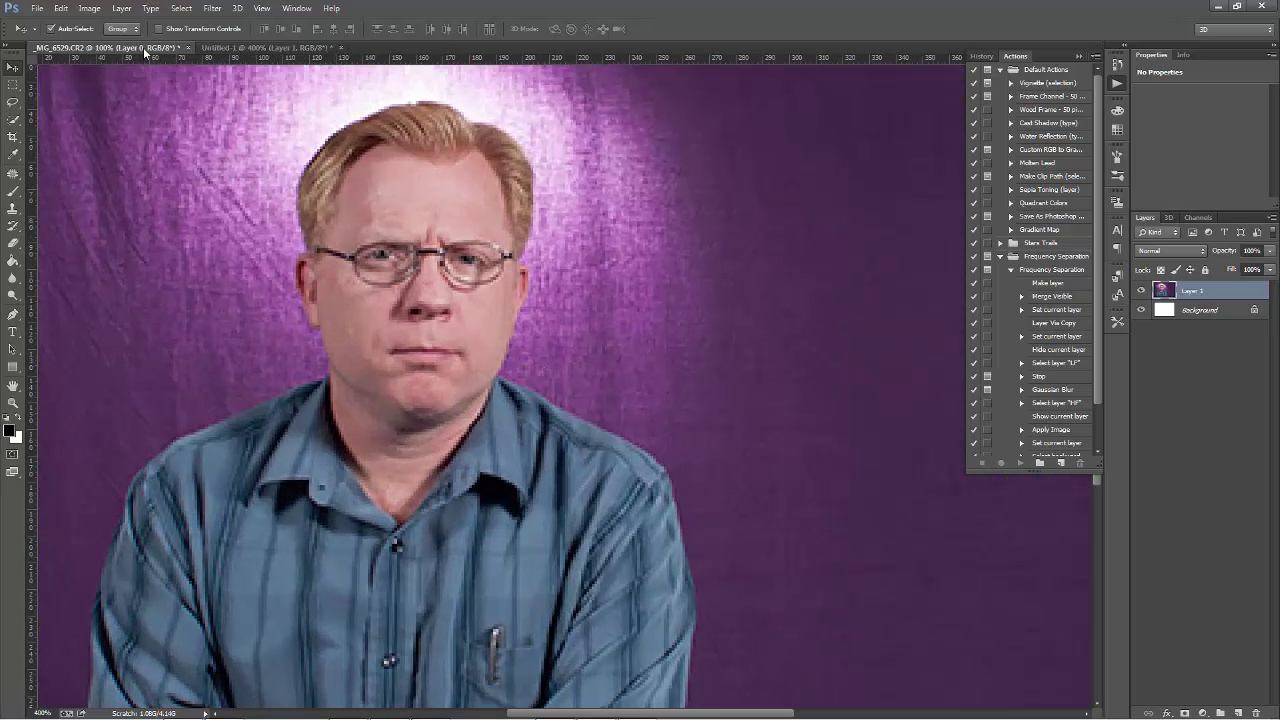
{"action": "left_click", "coordinate": [257, 48]}
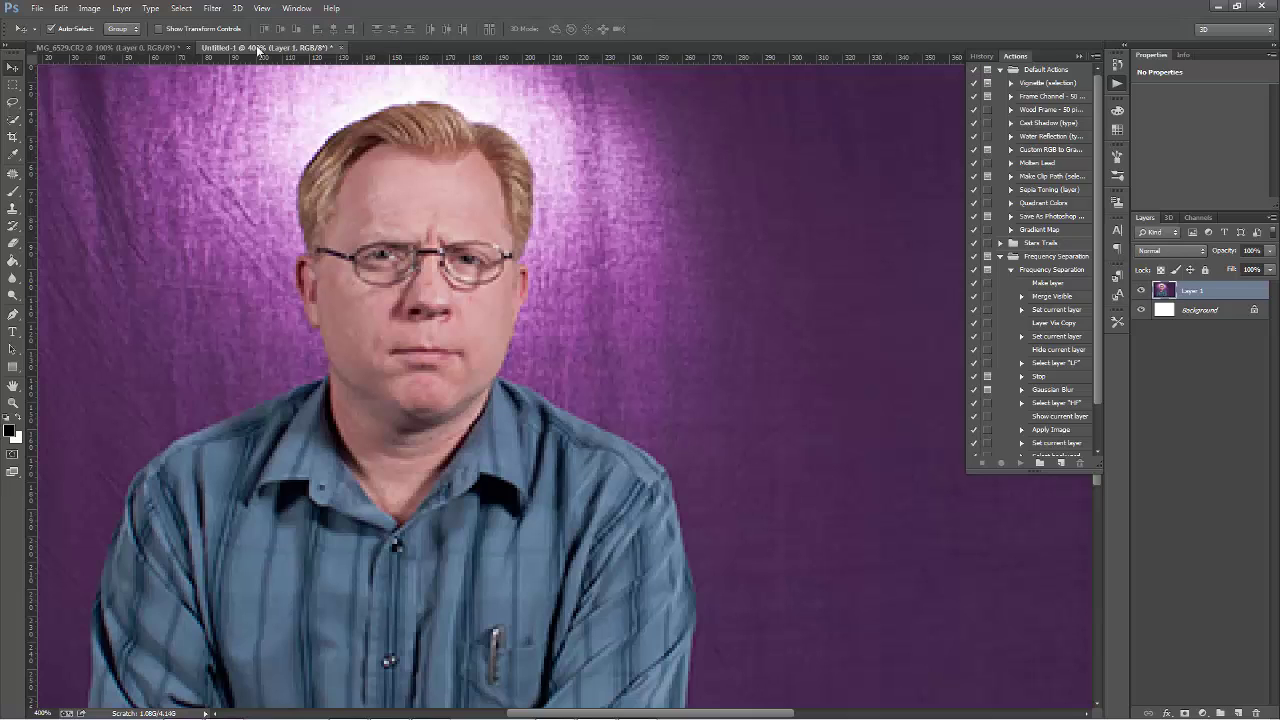
Examine the pixel structure of the low-resolution copy from 100% up to 1200%, and fit the whole image back in the window
{"action": "key", "text": "ctrl+1"}
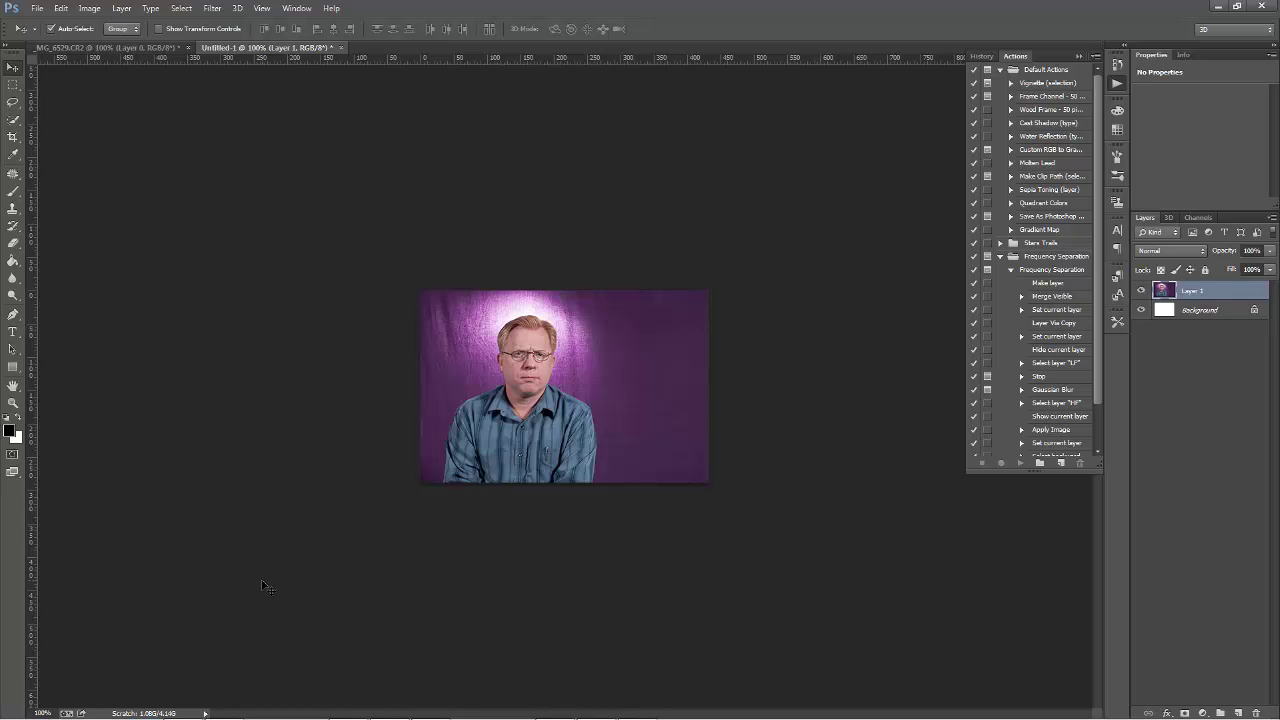
{"action": "key", "text": "ctrl+plus"}
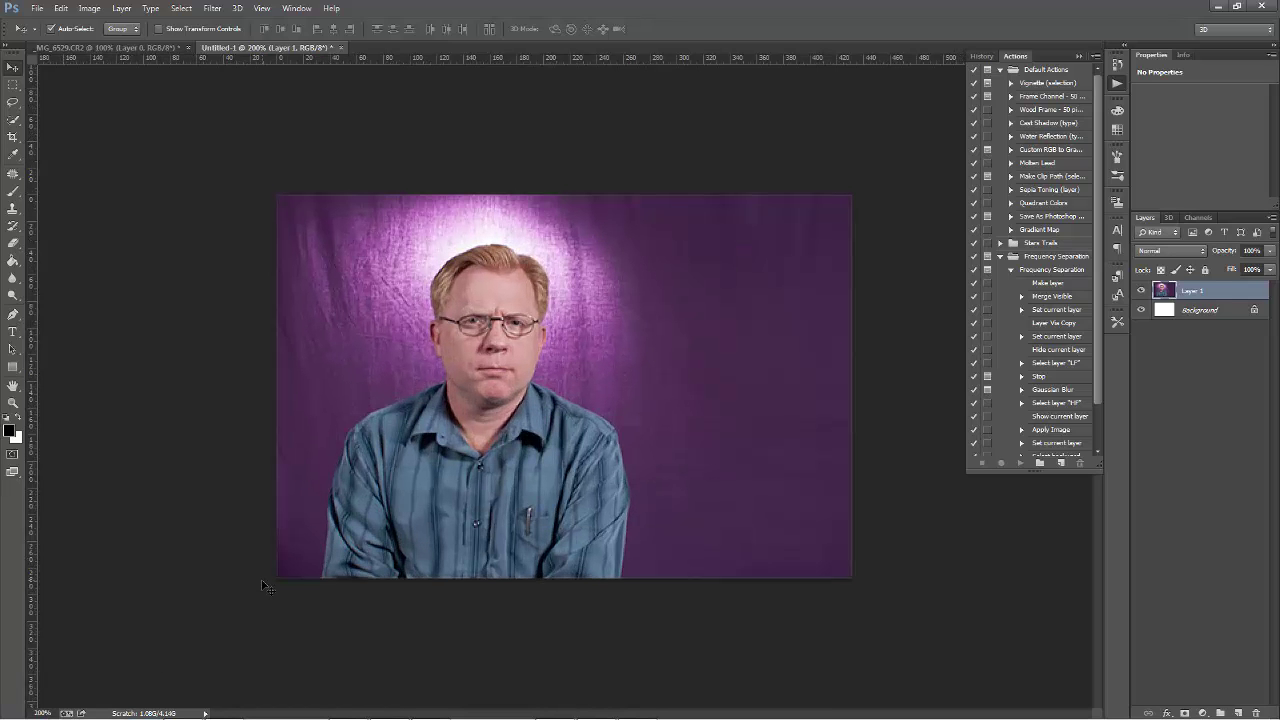
{"action": "key", "text": "ctrl+plus"}
{"action": "key", "text": "ctrl+plus"}
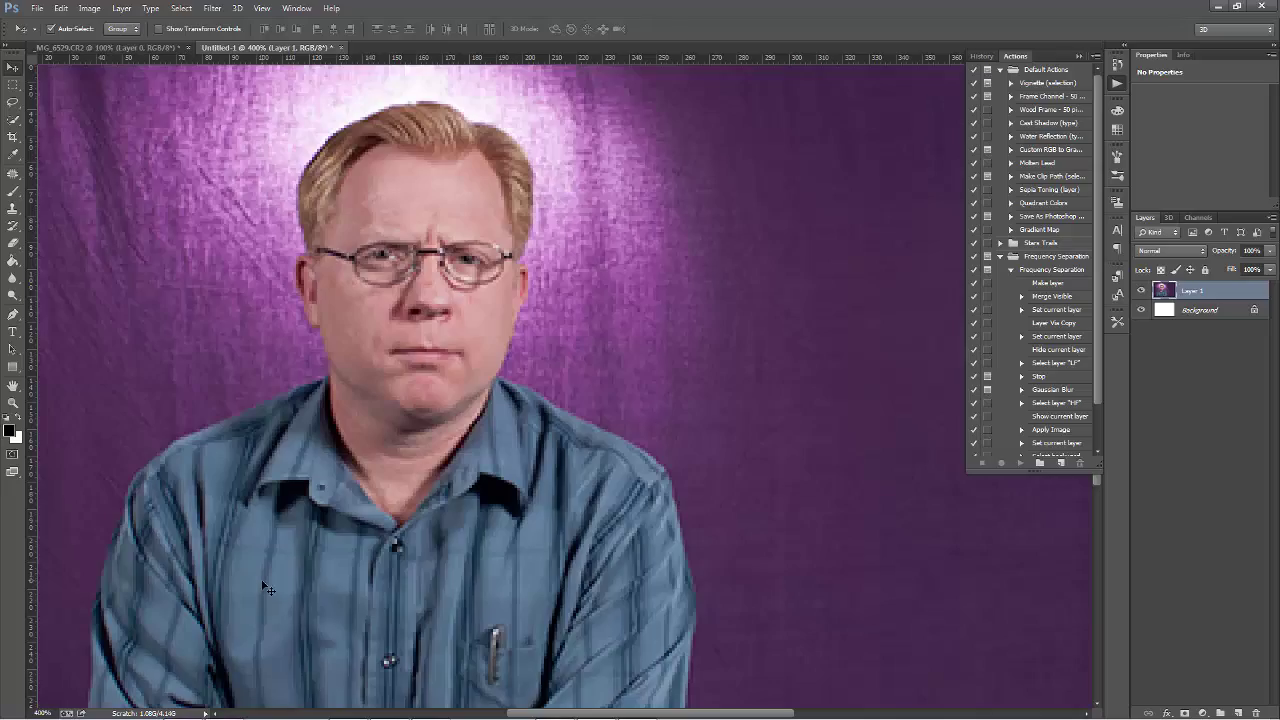
{"action": "key", "text": "ctrl+plus"}
{"action": "key", "text": "ctrl+plus"}
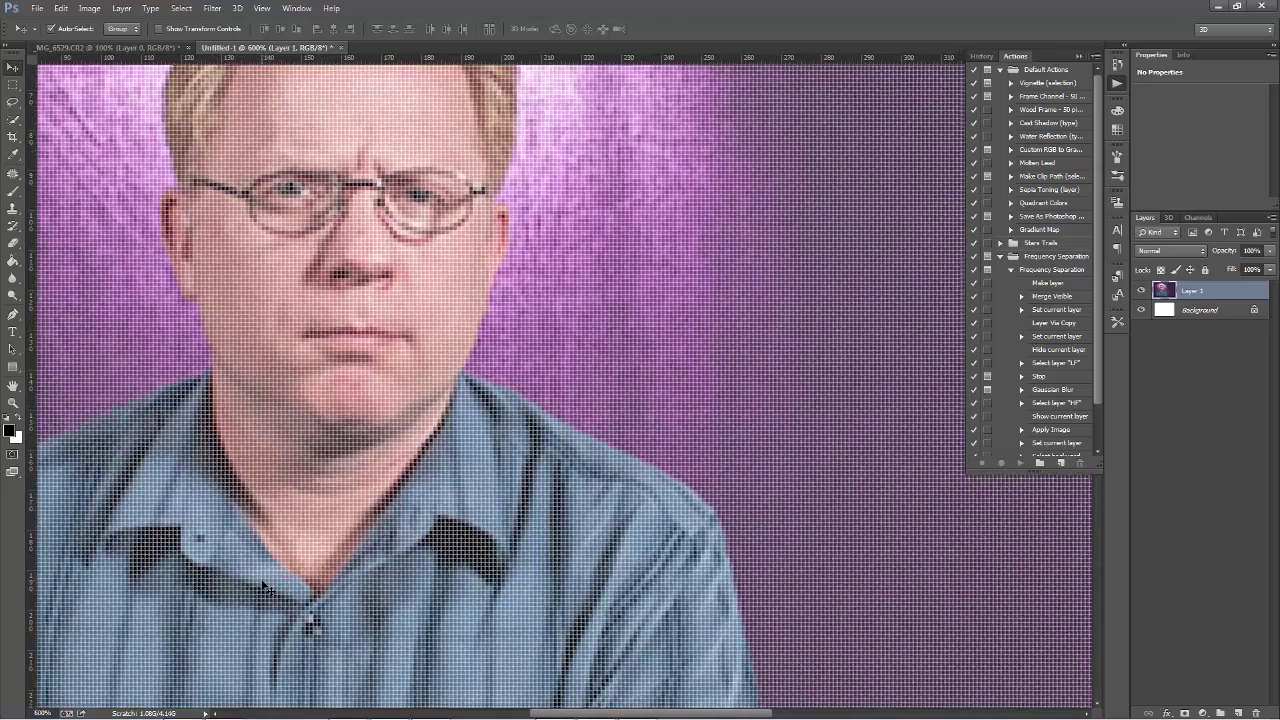
{"action": "key", "text": "ctrl+plus"}
{"action": "key", "text": "ctrl+plus"}
{"action": "key", "text": "ctrl+plus"}
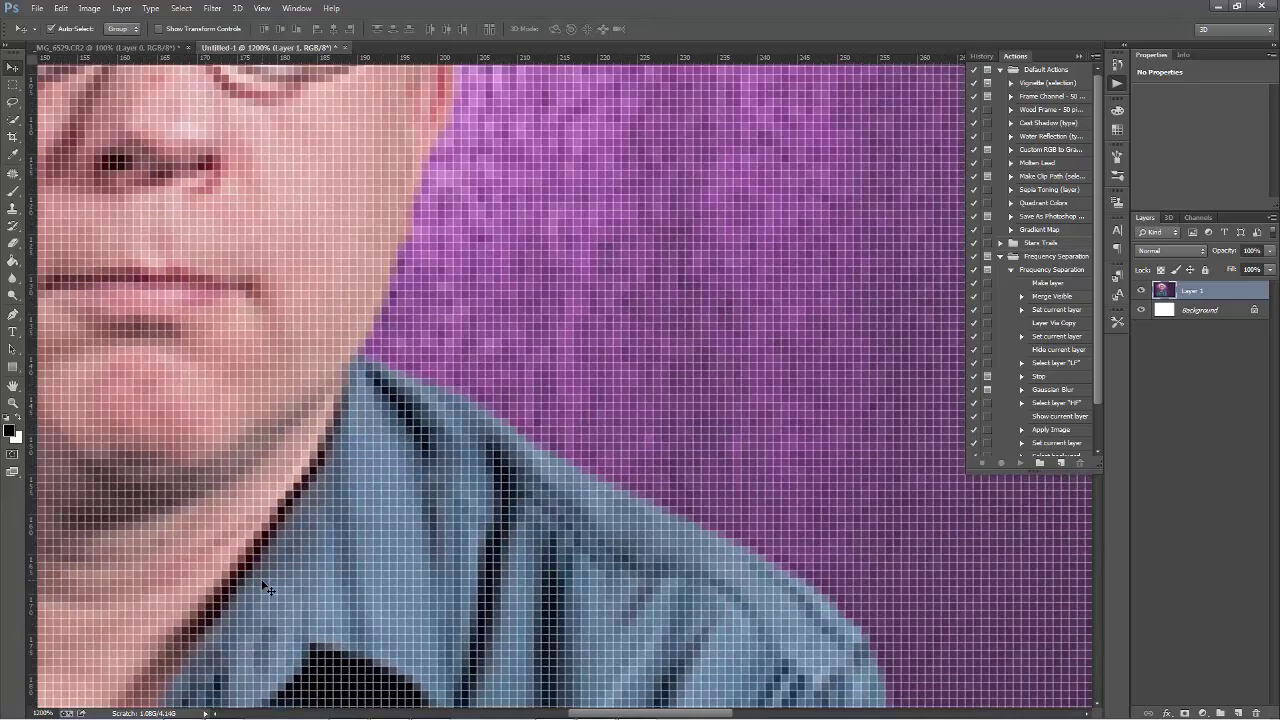
{"action": "key", "text": "ctrl+0"}
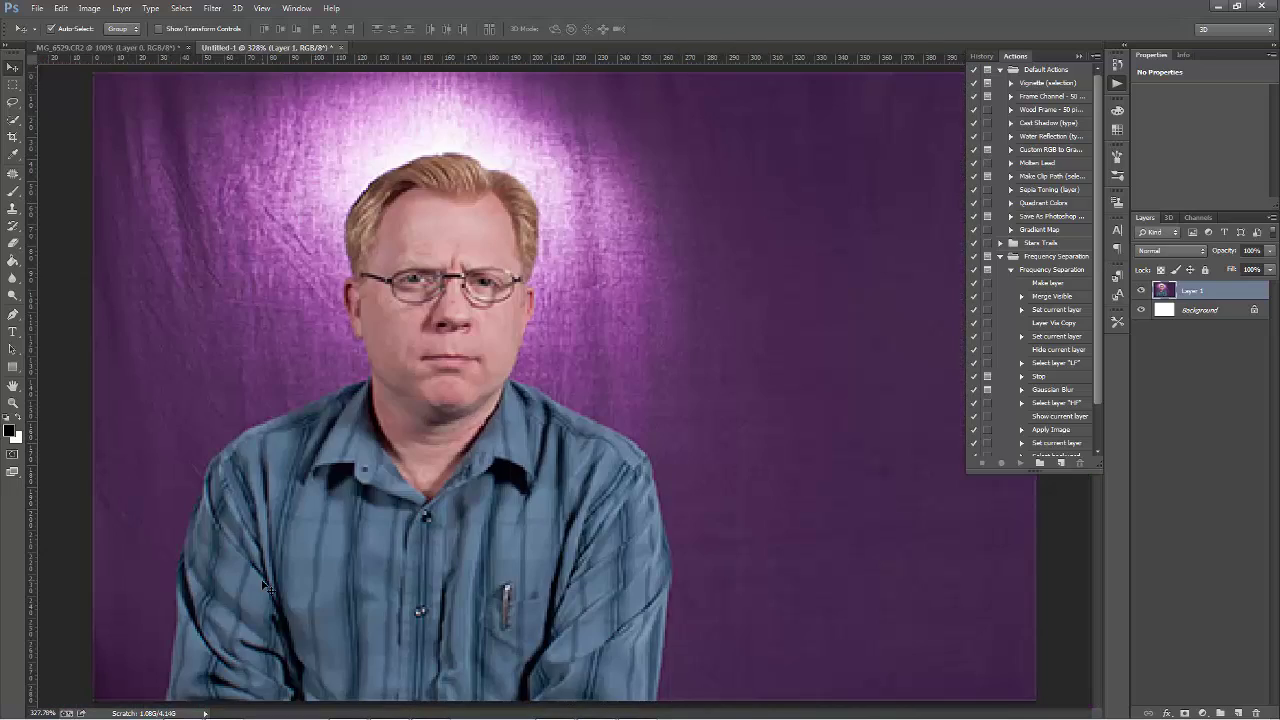
Compare the low-resolution copy at 100% with the original document, viewing the original at 100% and fitted to the window
{"action": "key", "text": "ctrl+1"}
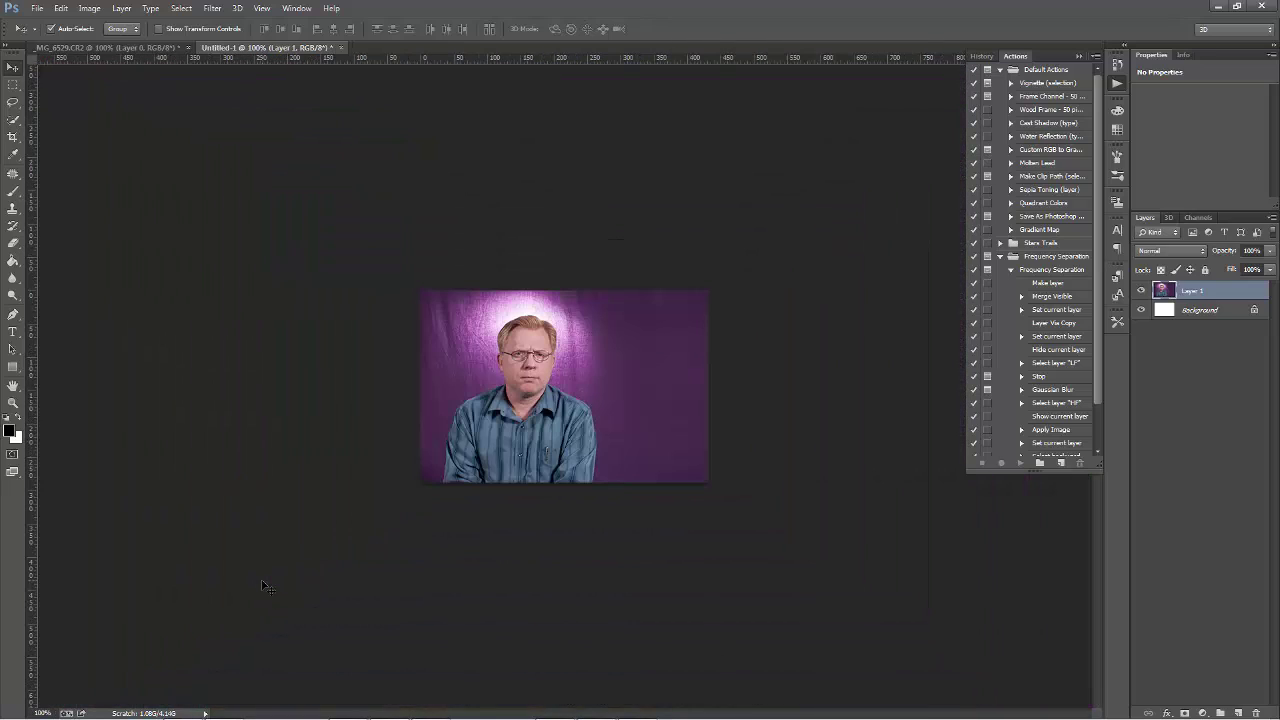
{"action": "left_click", "coordinate": [103, 48]}
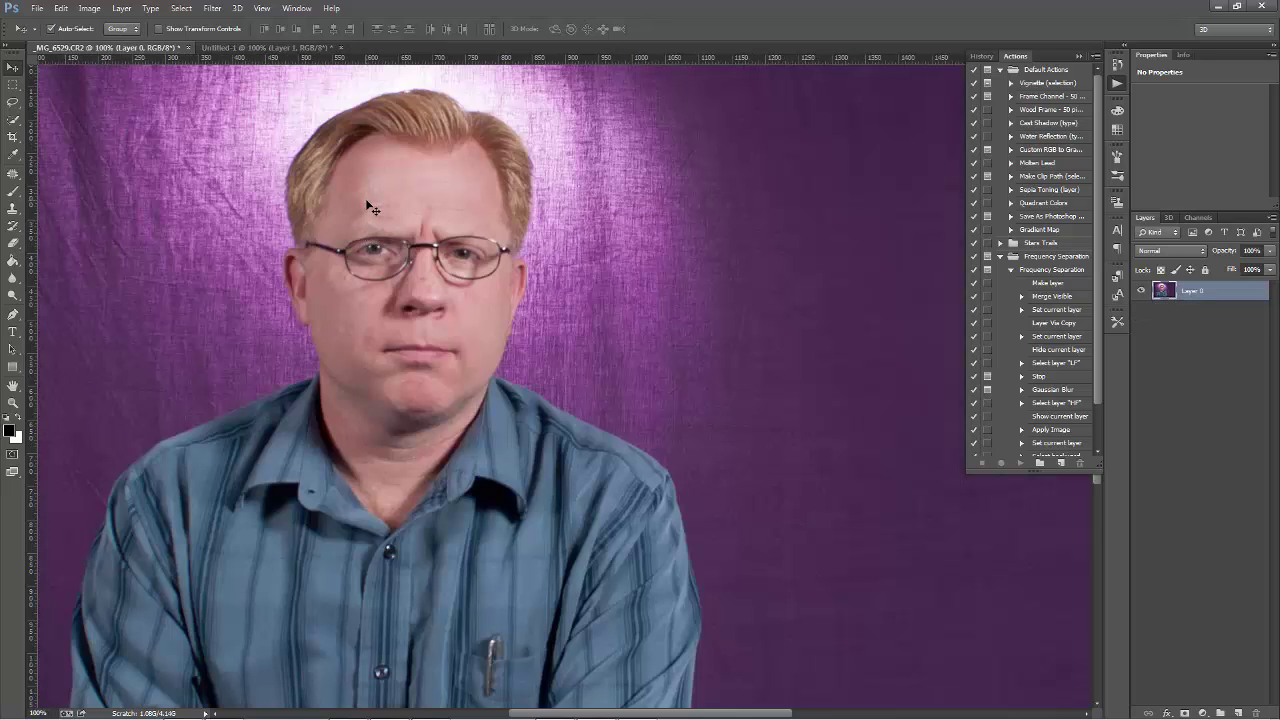
{"action": "left_click", "coordinate": [268, 48]}
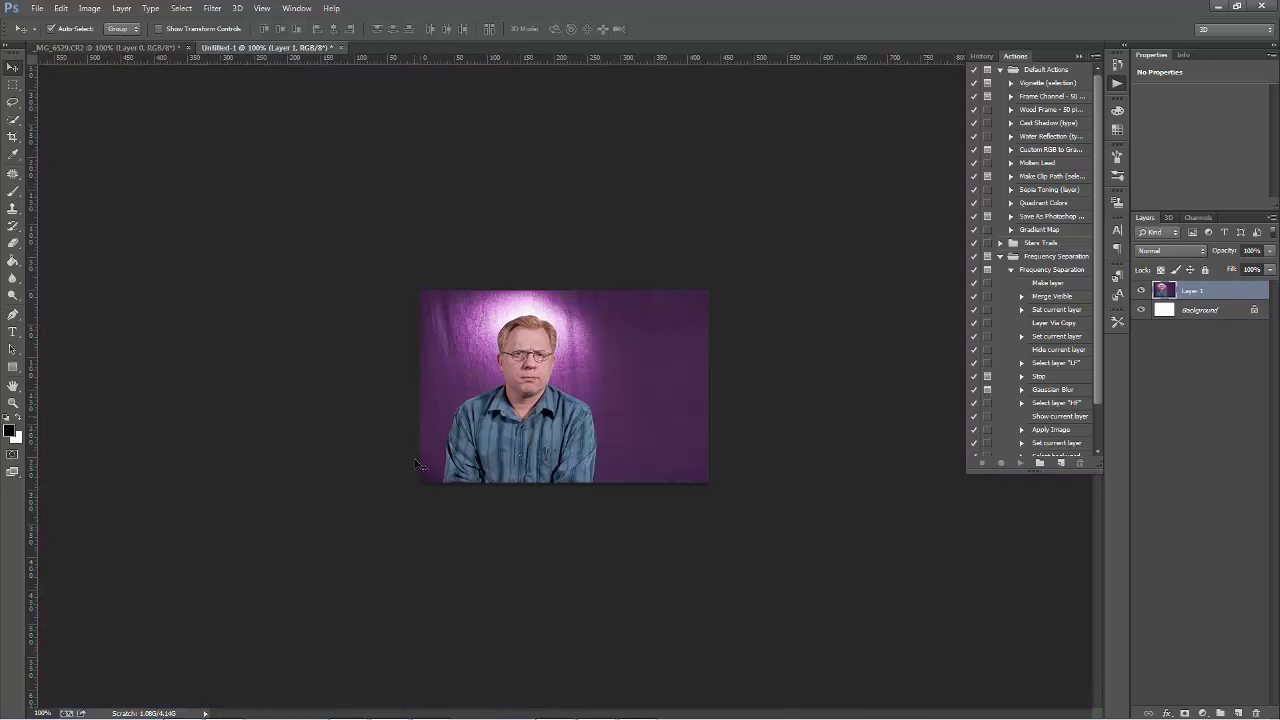
{"action": "left_click", "coordinate": [125, 50]}
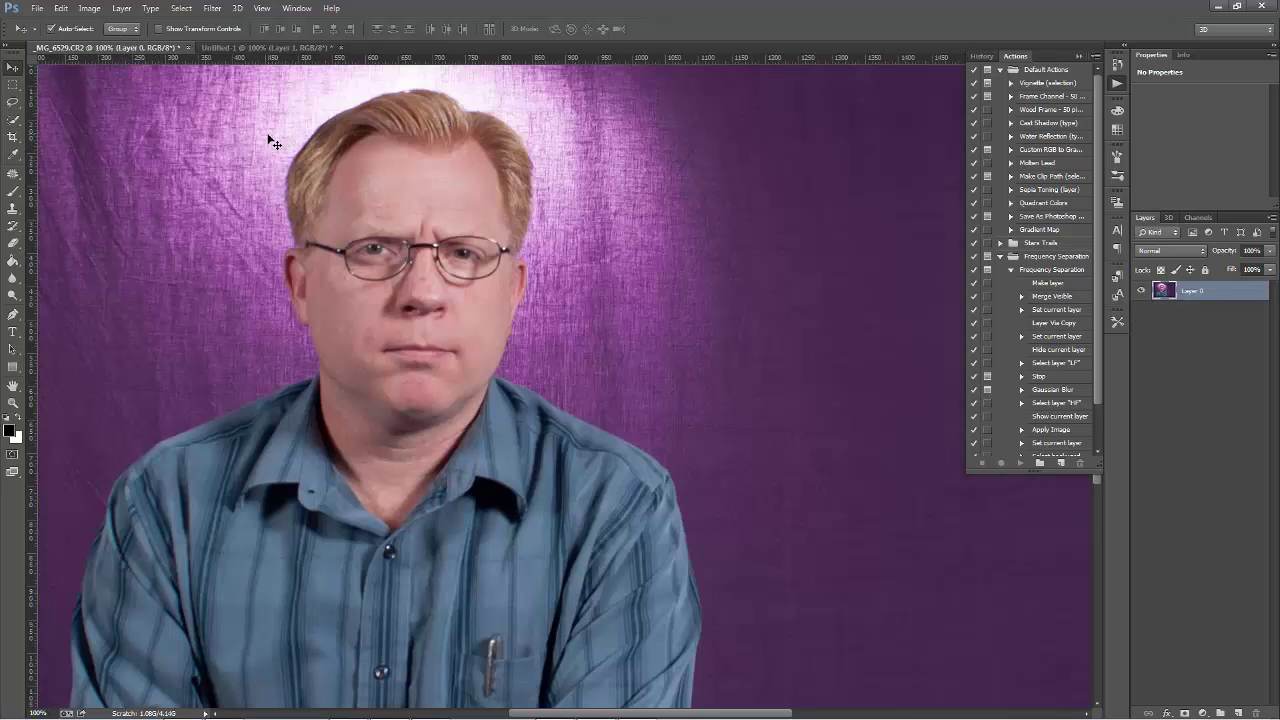
{"action": "scroll", "coordinate": [272, 143], "scroll_direction": "down", "scroll_amount": 2}
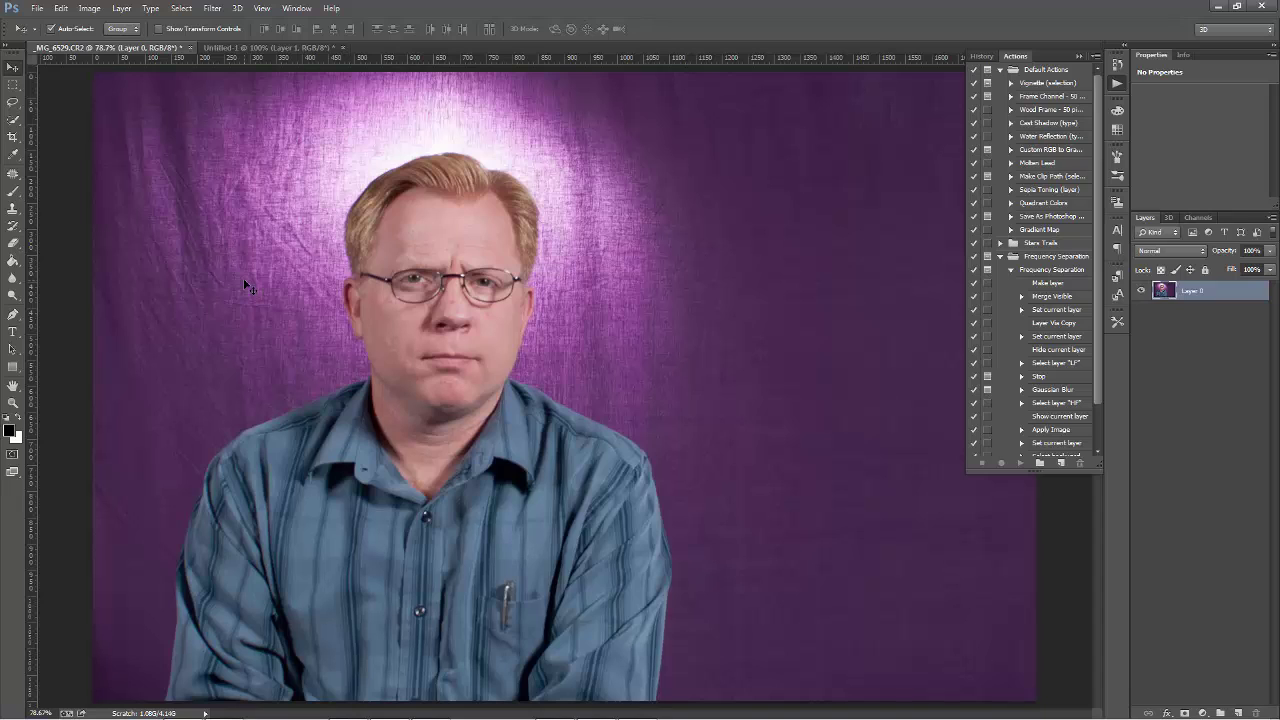
{"action": "left_click", "coordinate": [240, 48]}
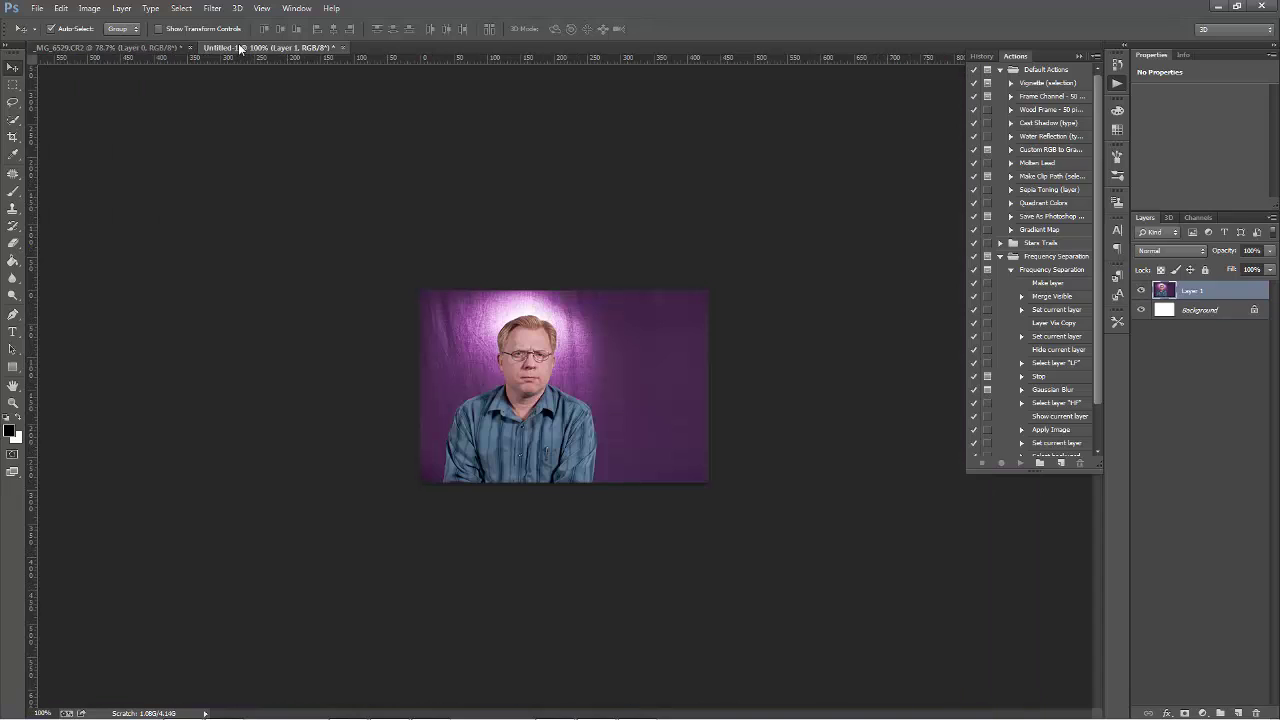